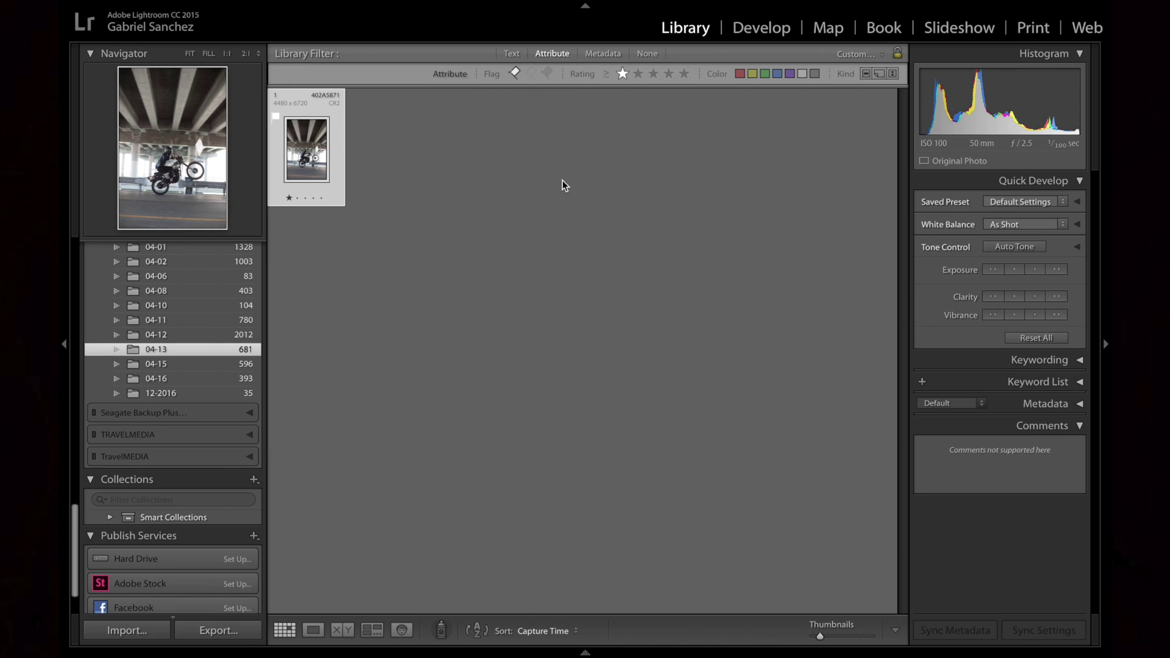
# Open the motorcycle wheelie photo in the Develop module
pyautogui.click(761, 27)
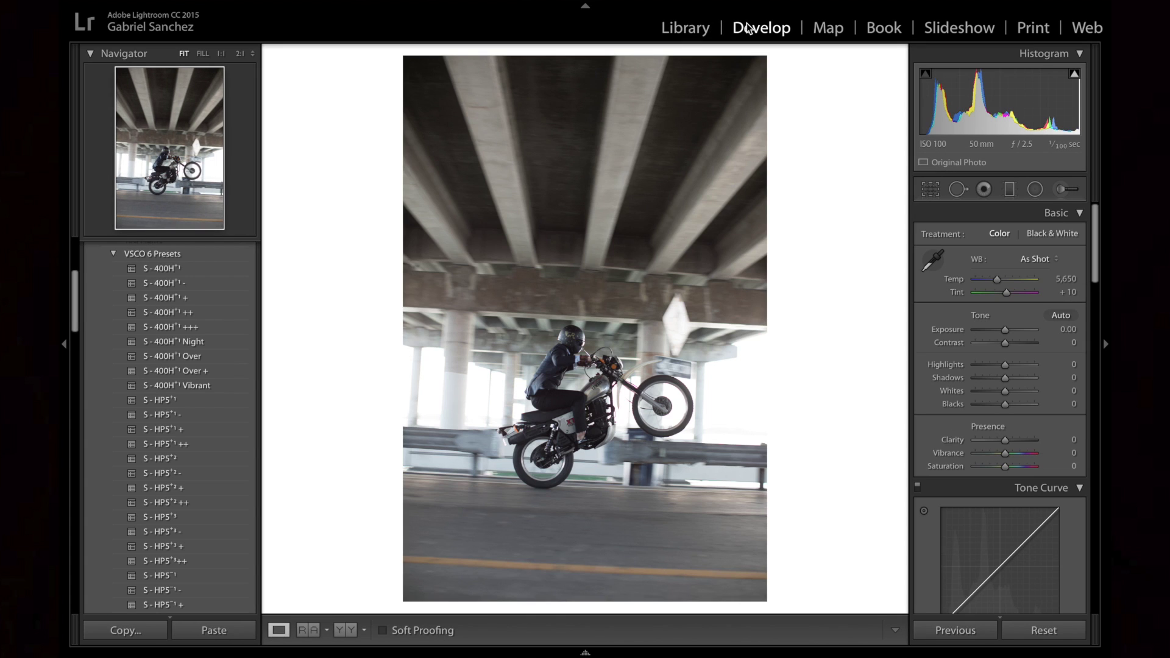
# Rotate the photo by -2.52° to level the bridge
pyautogui.click(931, 189)
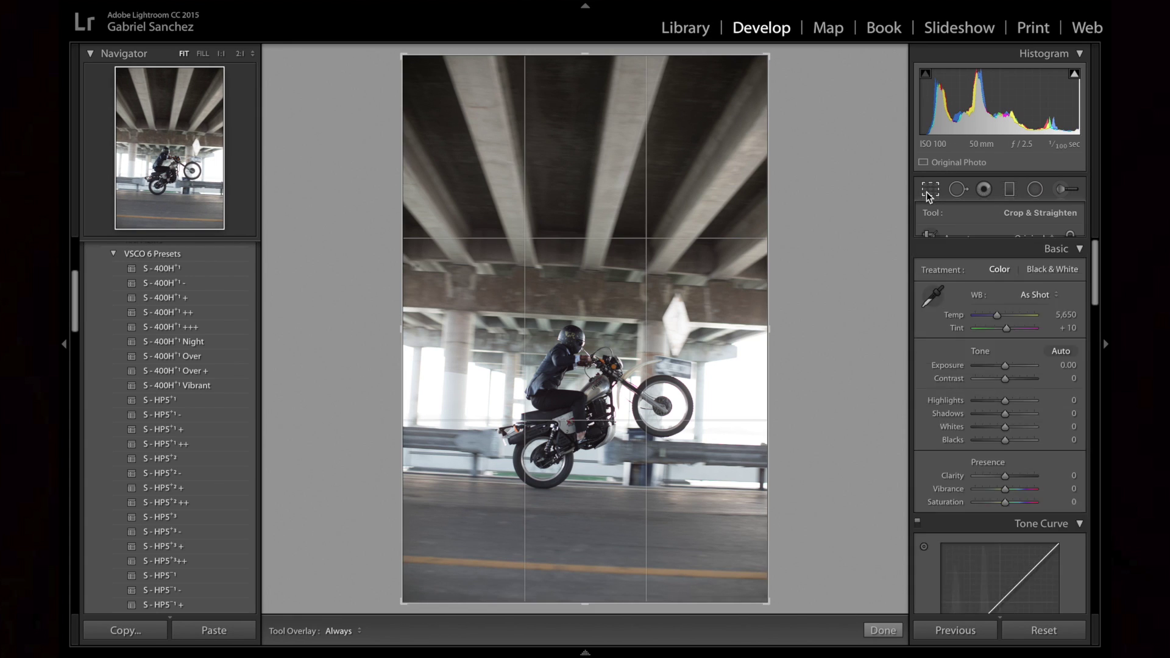
pyautogui.moveTo(805, 386); pyautogui.dragTo(805, 375)
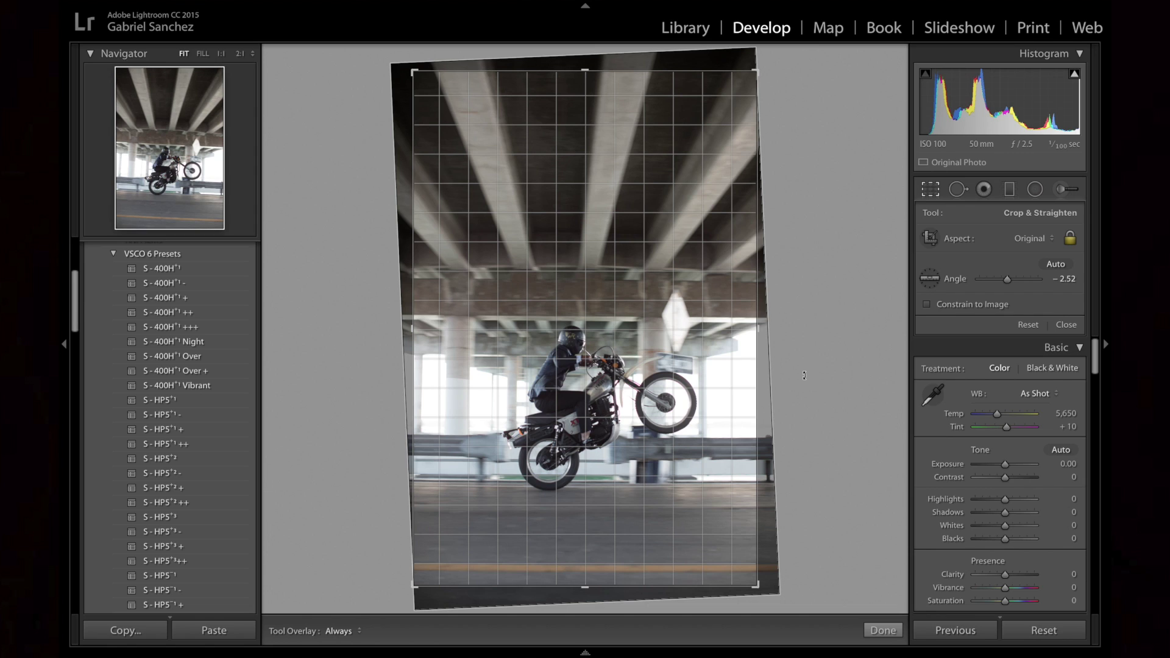
pyautogui.moveTo(805, 376); pyautogui.dragTo(805, 376)
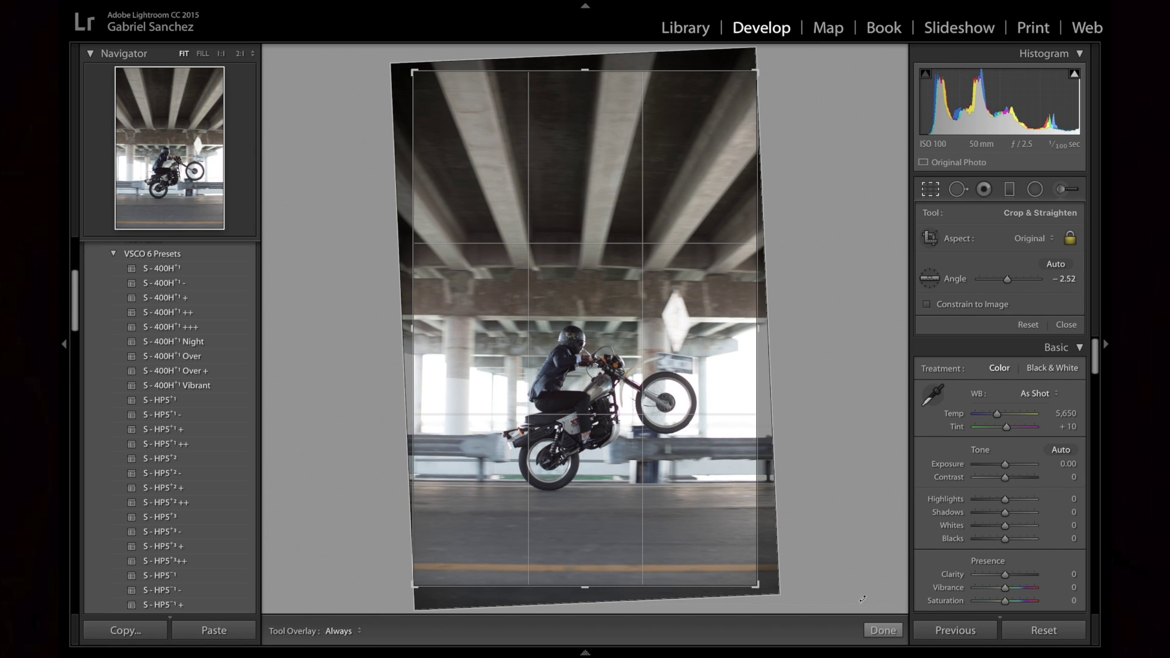
pyautogui.click(875, 621)
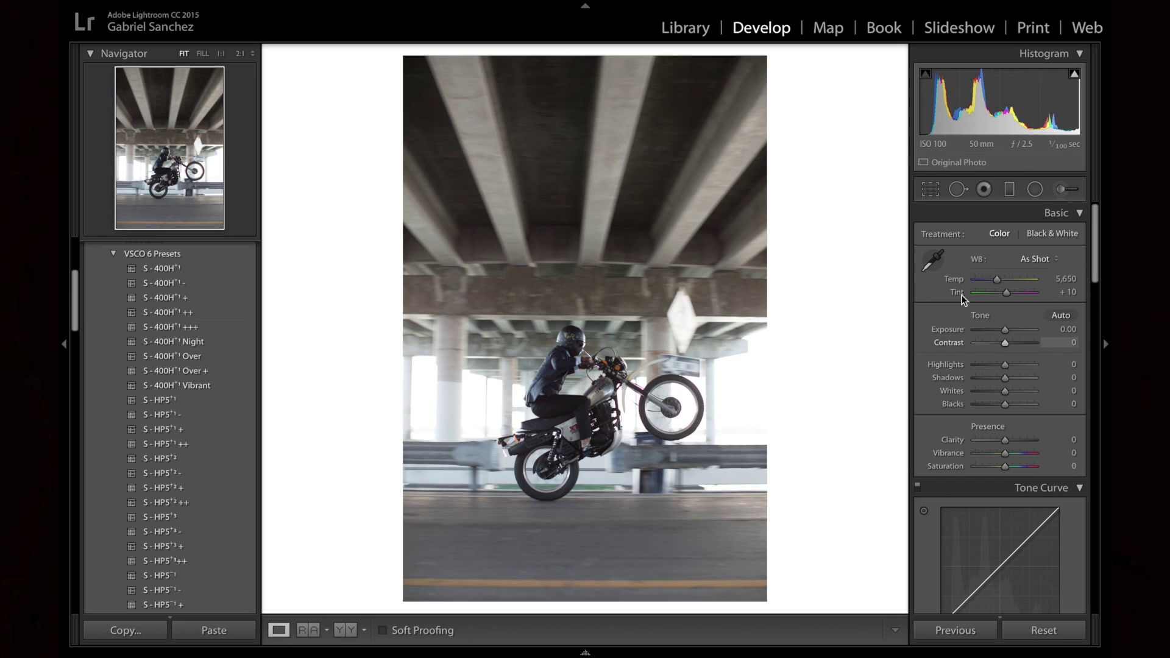
# Tighten the crop to a vertical frame around the rider, then compare with the original
pyautogui.click(932, 190)
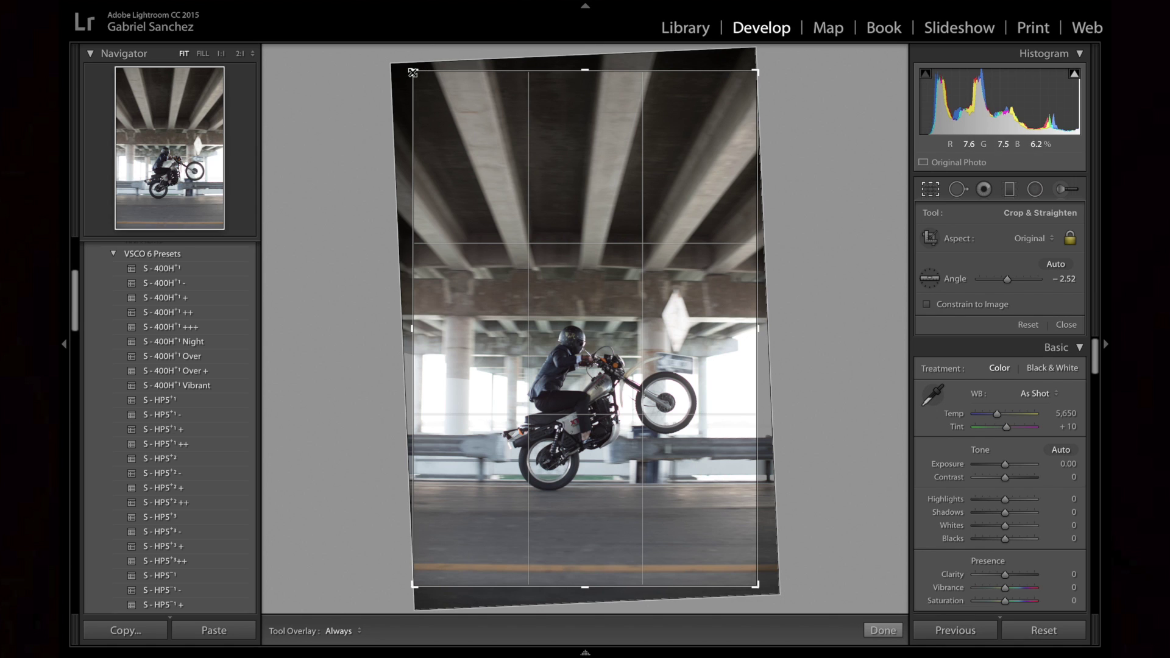
pyautogui.moveTo(414, 71); pyautogui.dragTo(434, 100)
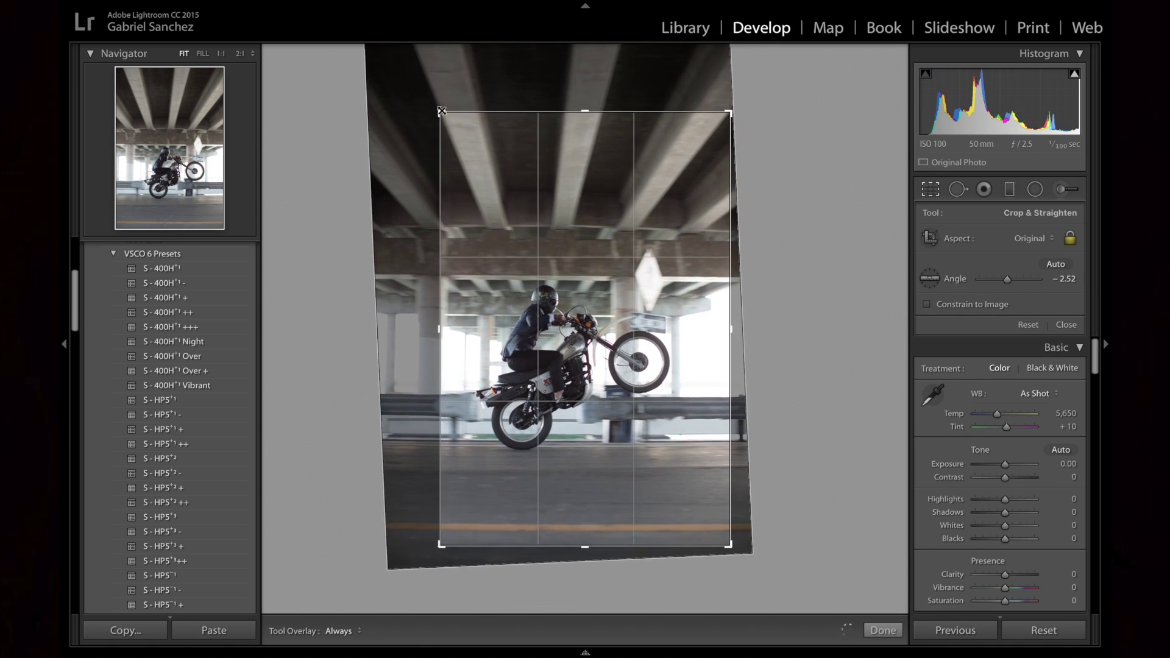
pyautogui.moveTo(580, 199); pyautogui.dragTo(595, 233)
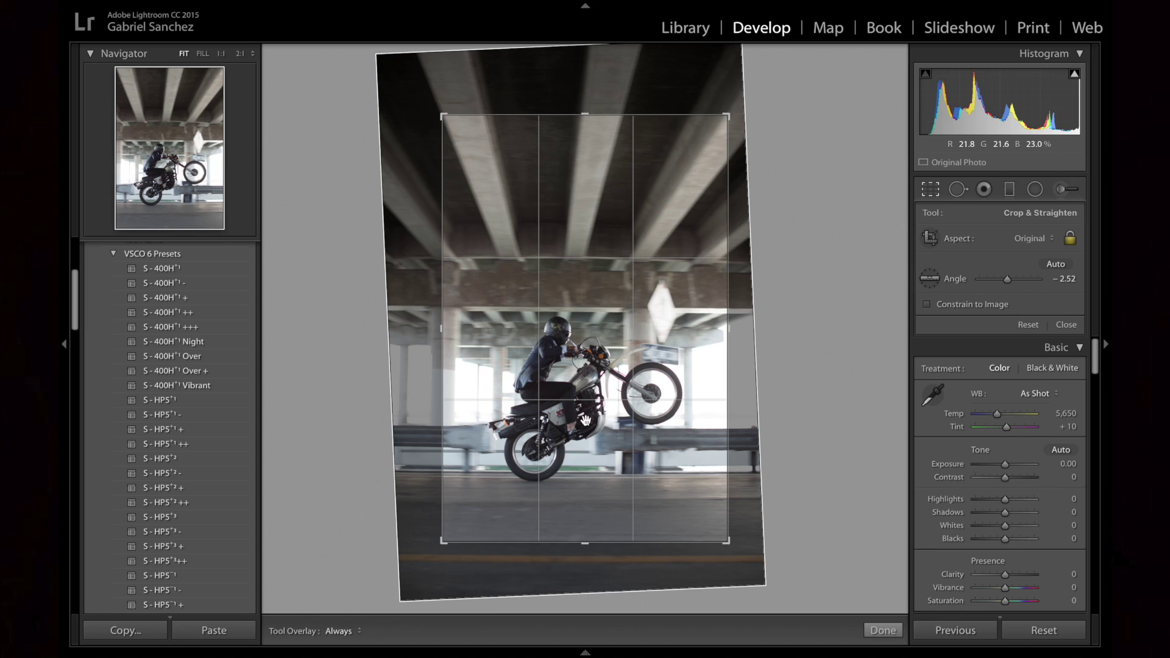
pyautogui.moveTo(585, 541); pyautogui.dragTo(585, 520)
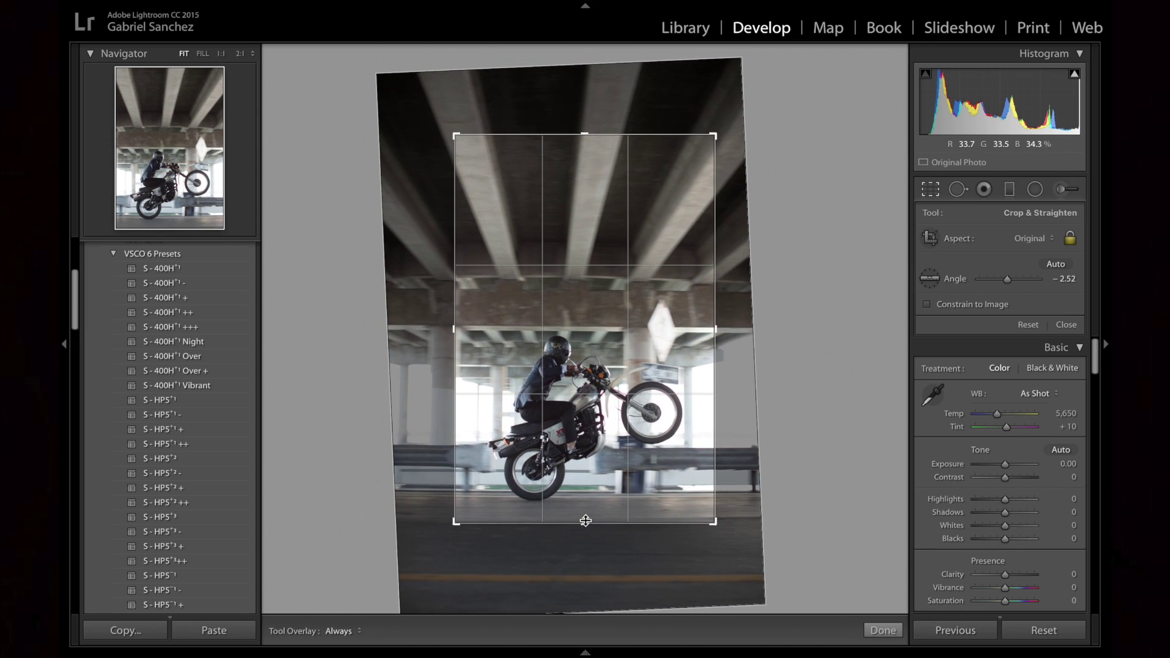
pyautogui.moveTo(581, 387); pyautogui.dragTo(583, 359)
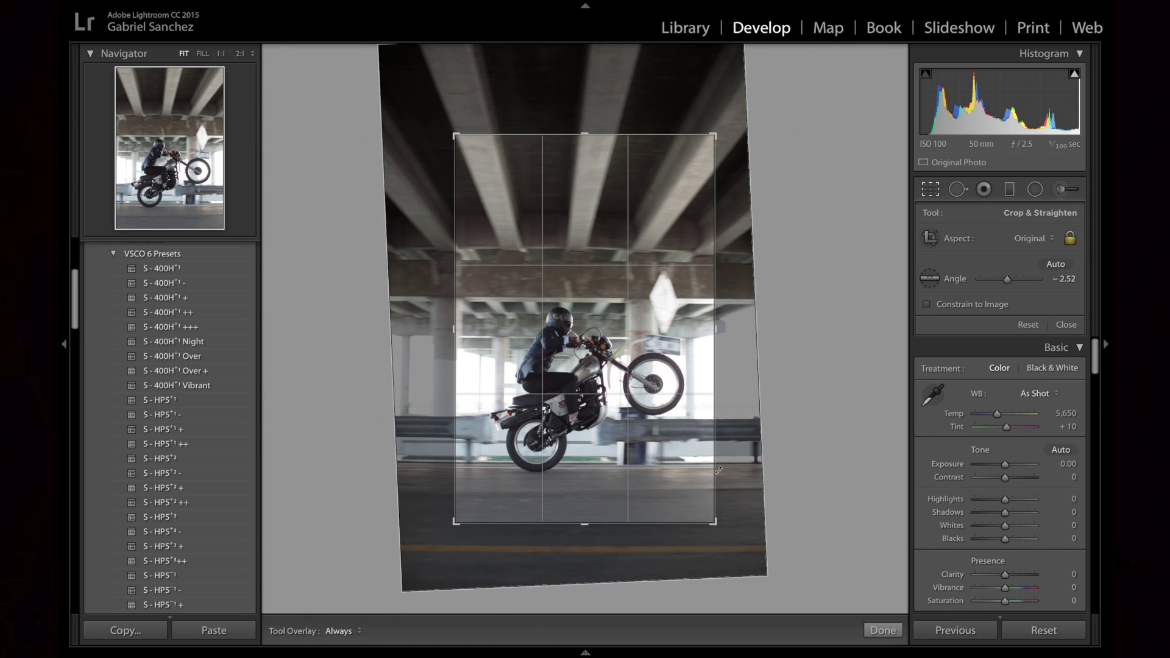
pyautogui.click(880, 631)
pyautogui.press('\\')
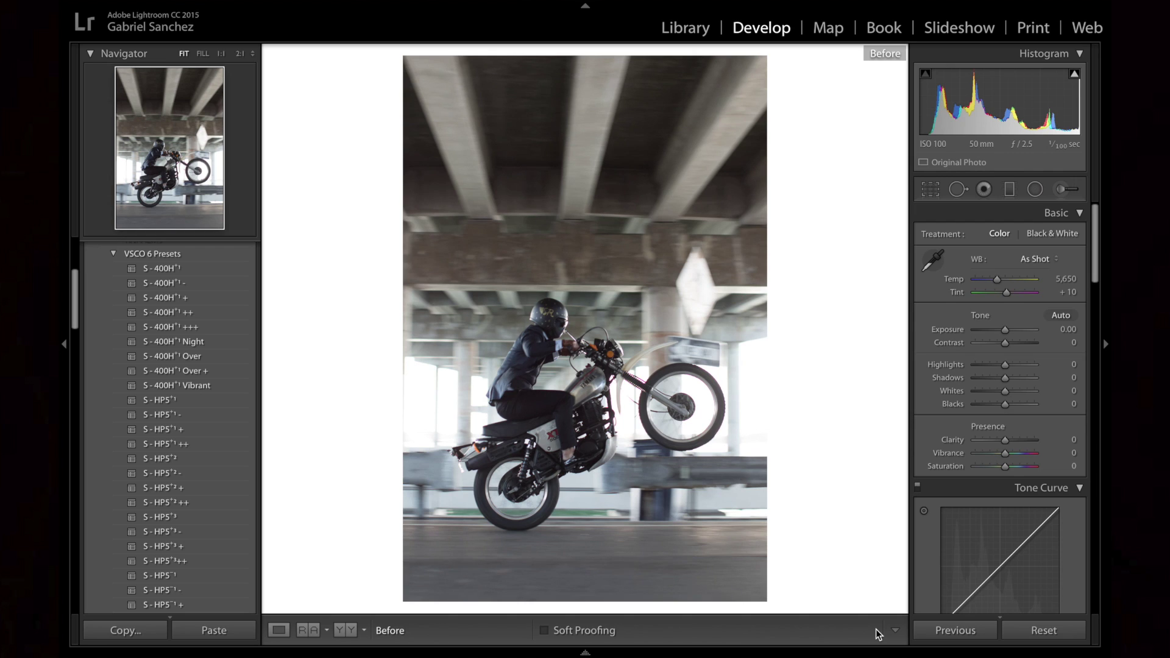
# Leave the Before view and scroll the VSCO 6 Presets list to the Portra 800 presets
pyautogui.press('\\')
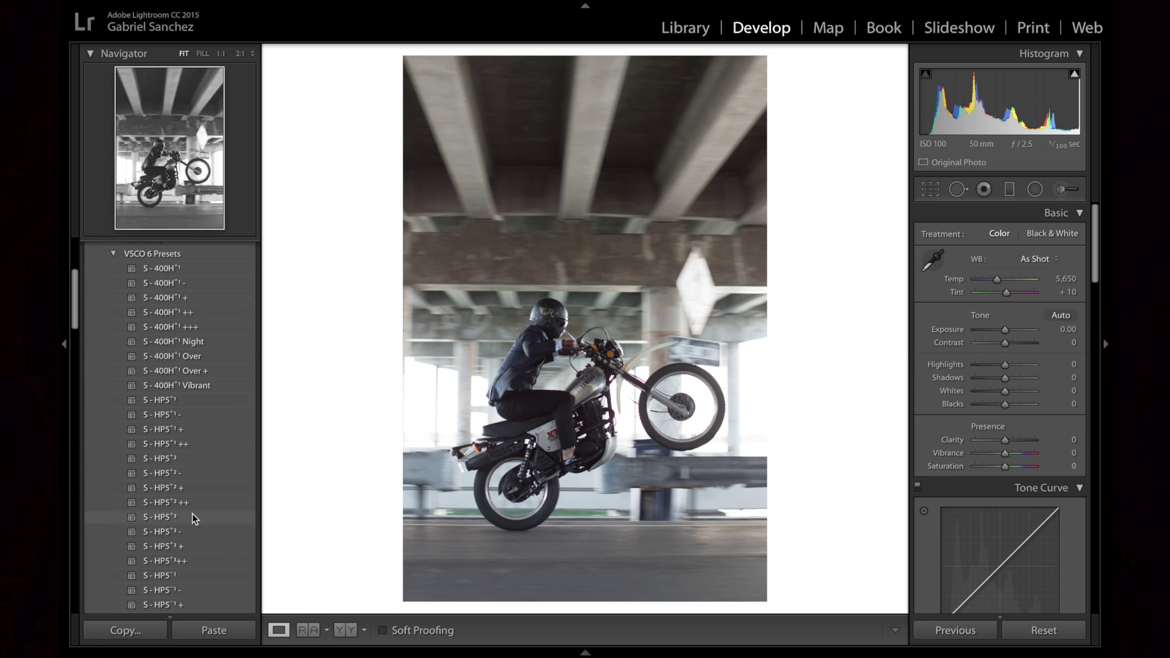
pyautogui.scroll(-3, 192, 514)
pyautogui.scroll(-12, 192, 513)
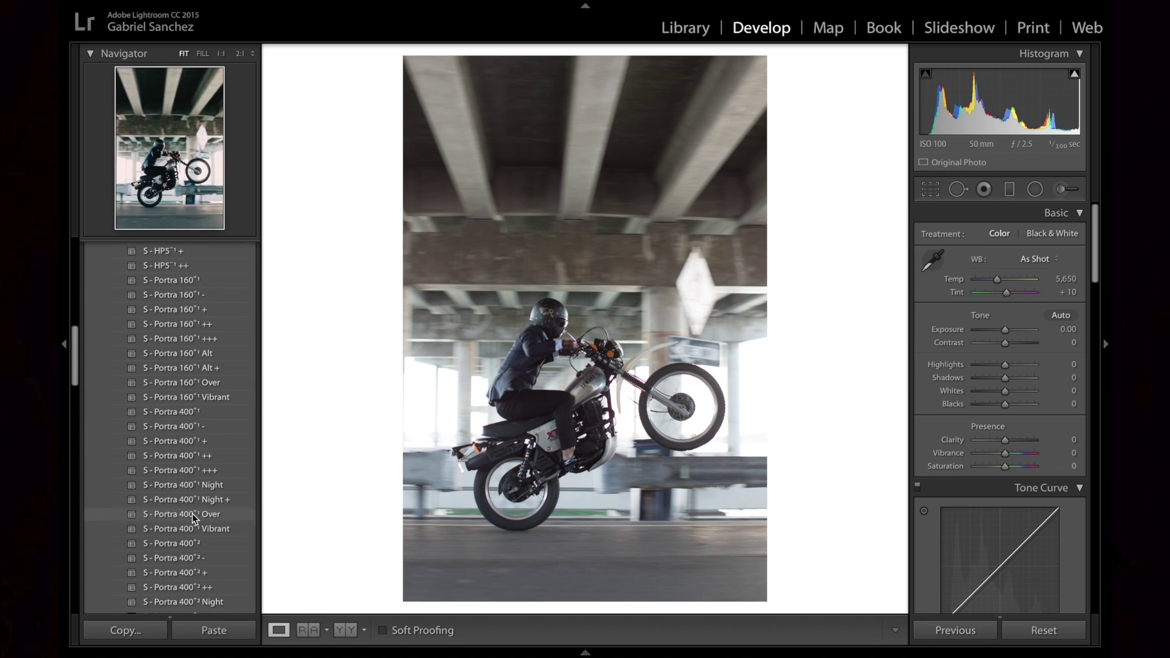
pyautogui.scroll(-8, 192, 514)
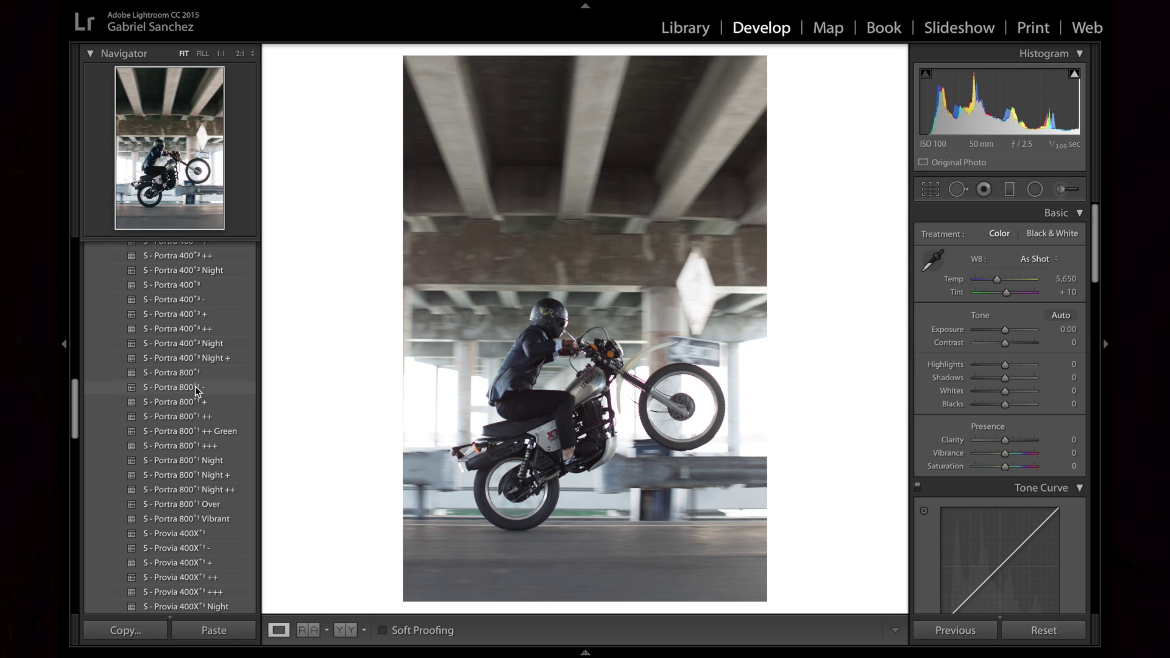
# Apply the S - Portra 800¹ - preset, then set Temp to 5,050 and Tint to +15
pyautogui.click(196, 386)
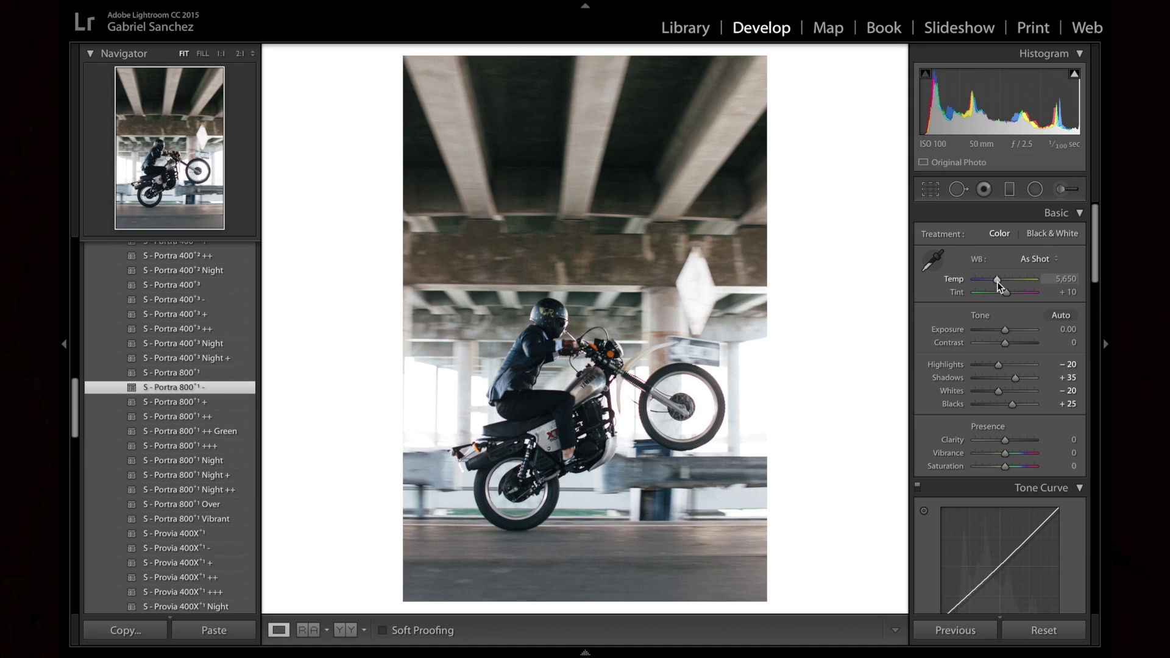
pyautogui.press('Down')
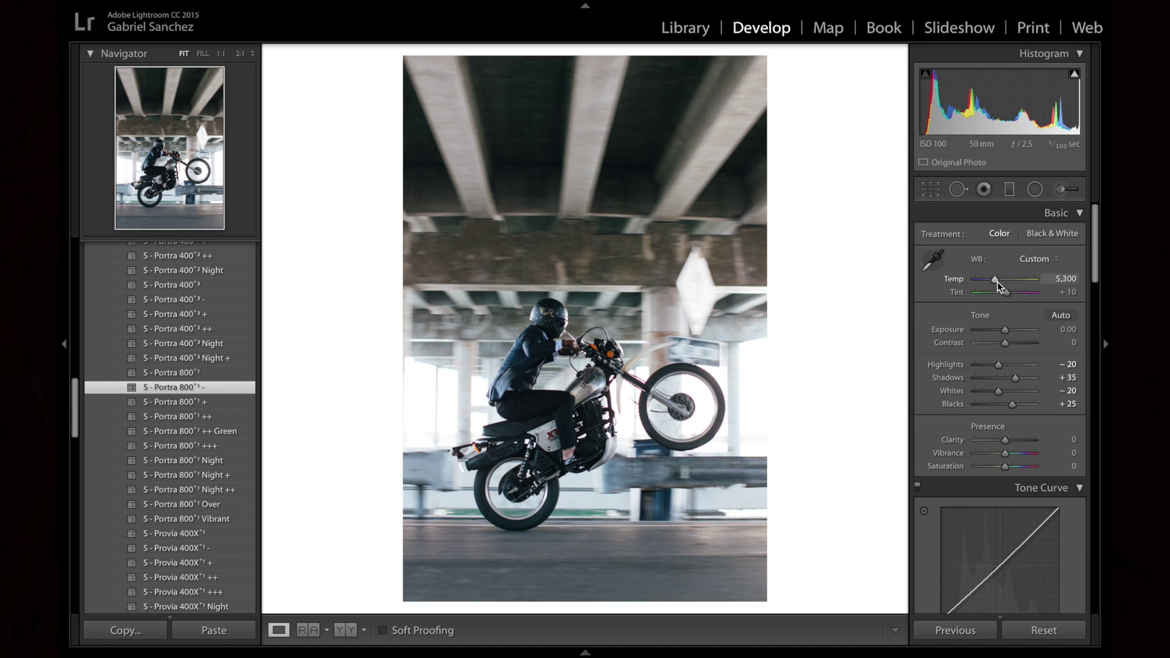
pyautogui.press('Up')
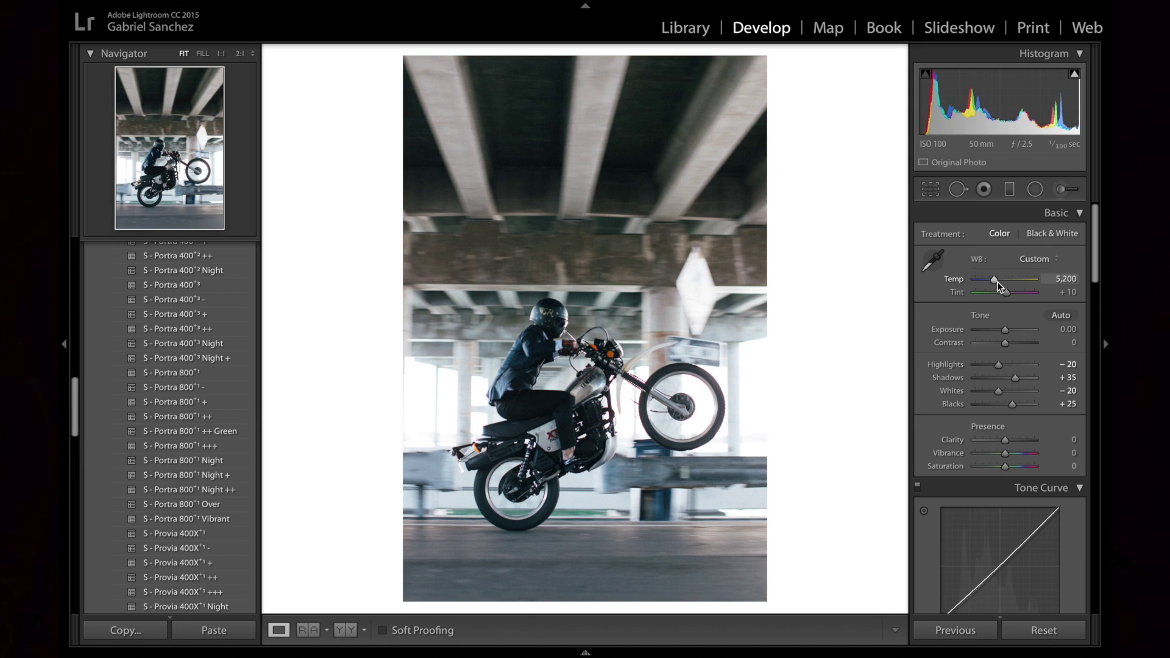
pyautogui.press('Down')
pyautogui.press('Down')
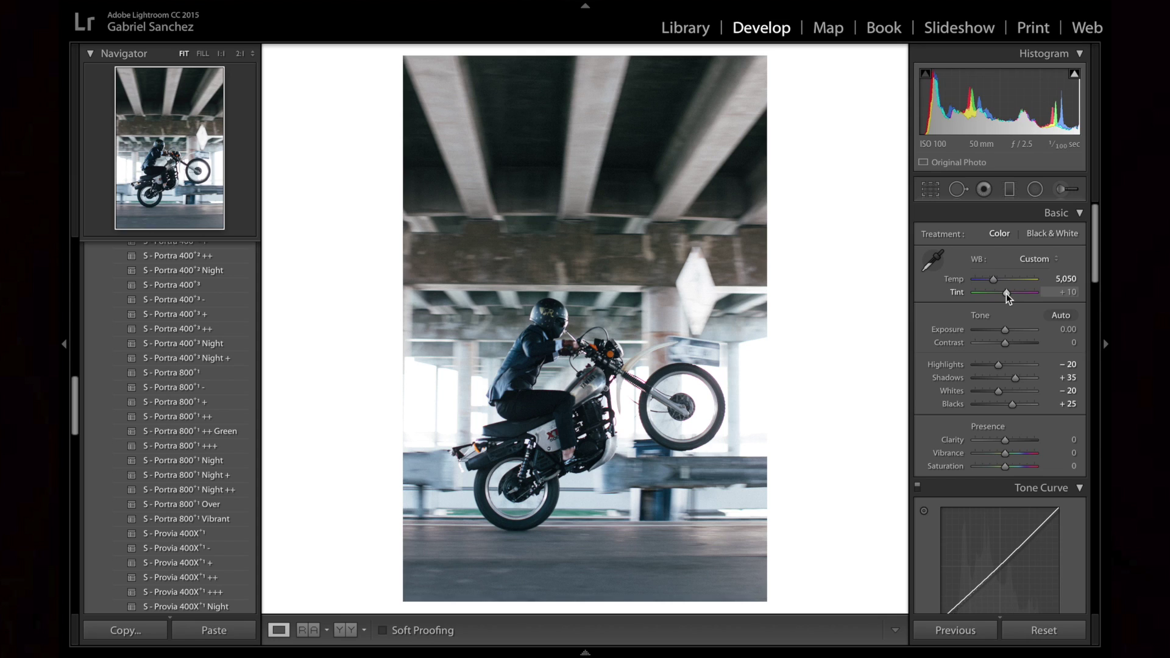
pyautogui.press('Up')
pyautogui.press('Up')
pyautogui.press('Down')
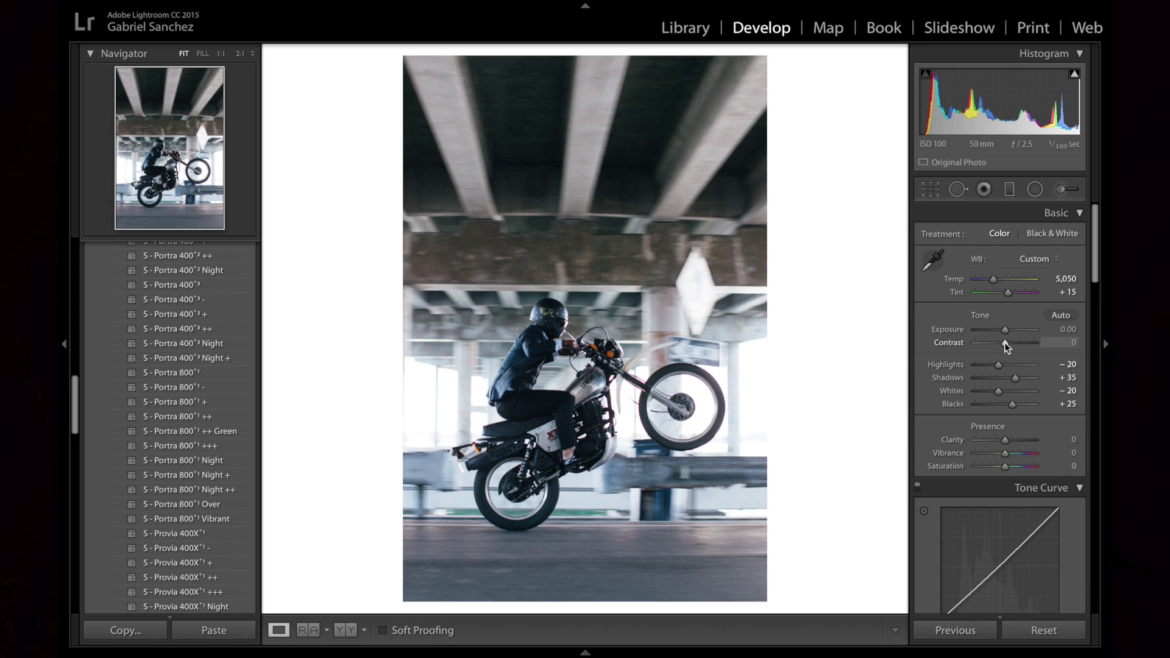
# Set Highlights −100, Shadows +72 and Whites −57, checking the rider at 1:1 before returning to Fit
pyautogui.scroll(-4, 1004, 343)
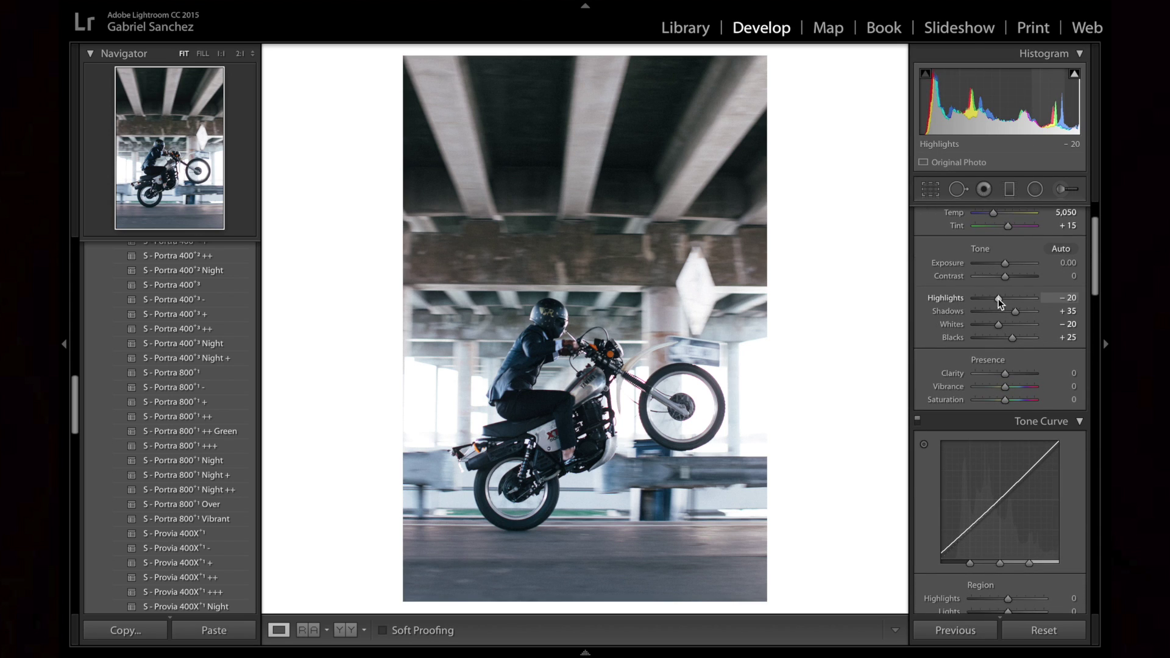
pyautogui.moveTo(999, 299); pyautogui.dragTo(971, 301)
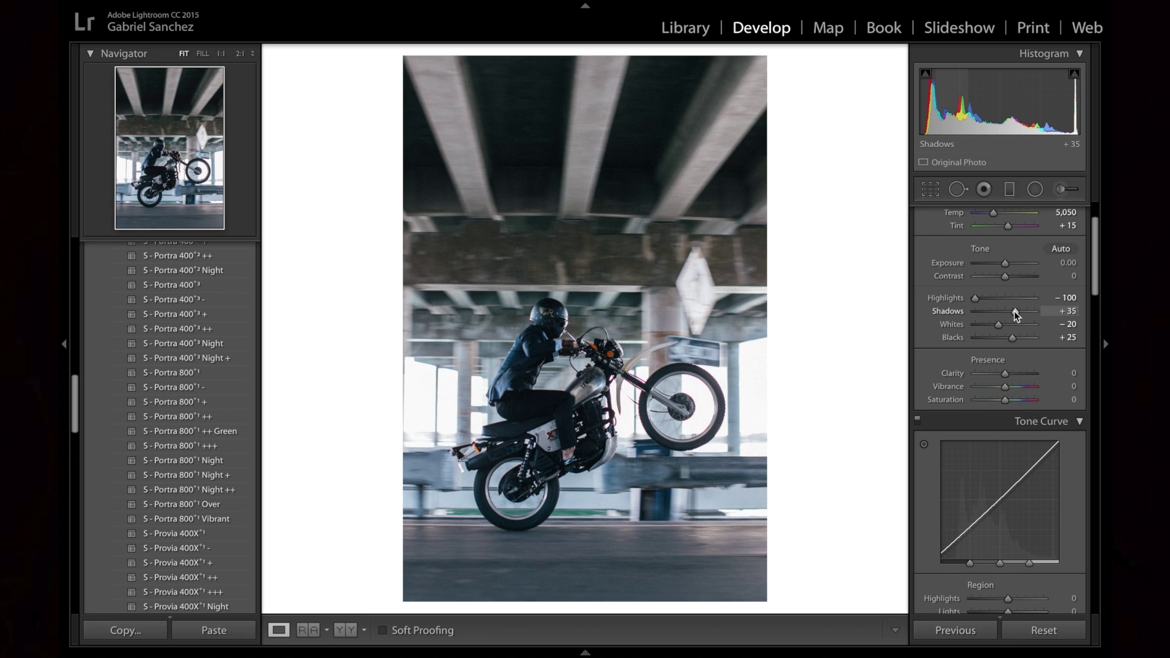
pyautogui.moveTo(1014, 311); pyautogui.dragTo(1032, 309)
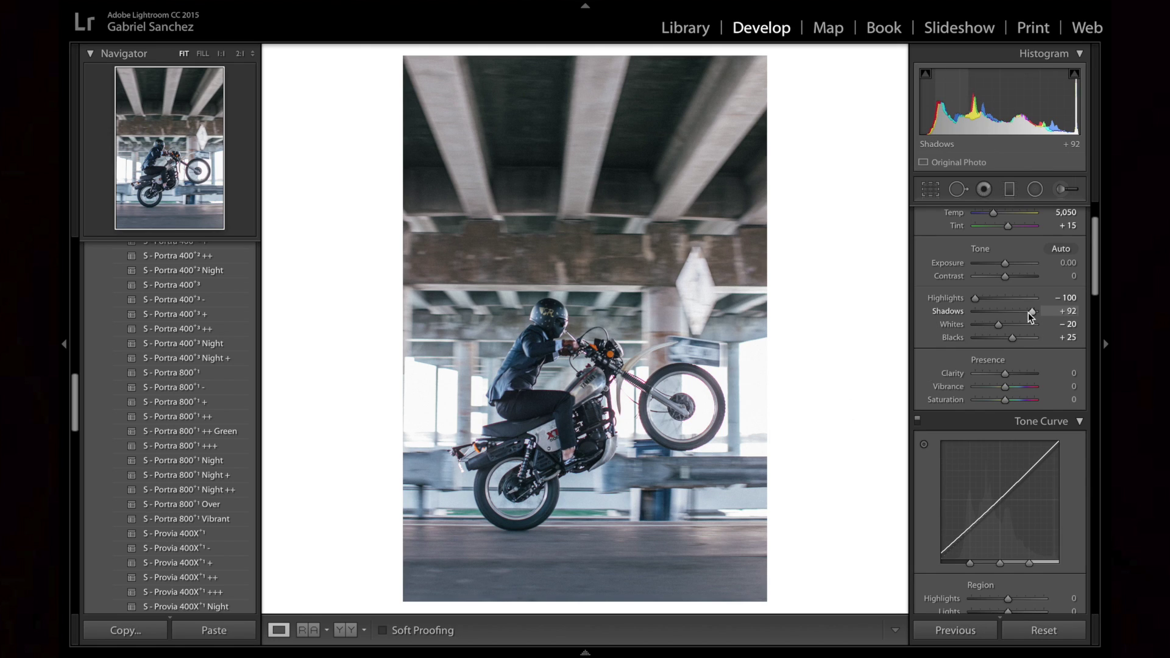
pyautogui.moveTo(1029, 312); pyautogui.dragTo(1025, 313)
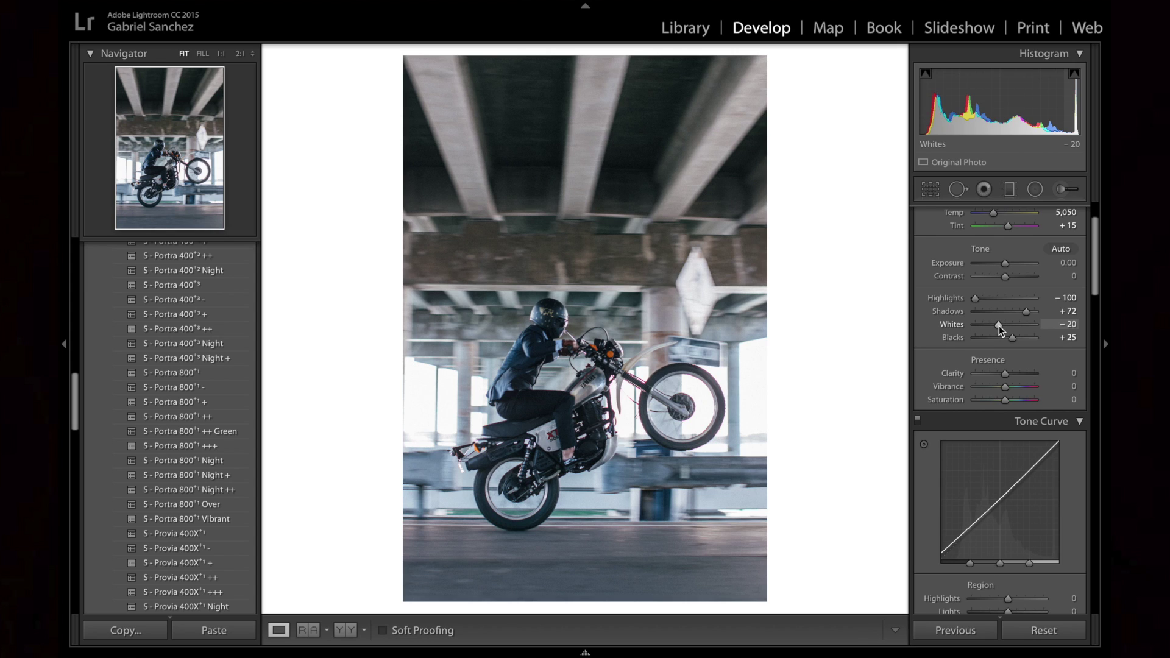
pyautogui.moveTo(997, 326); pyautogui.dragTo(989, 323)
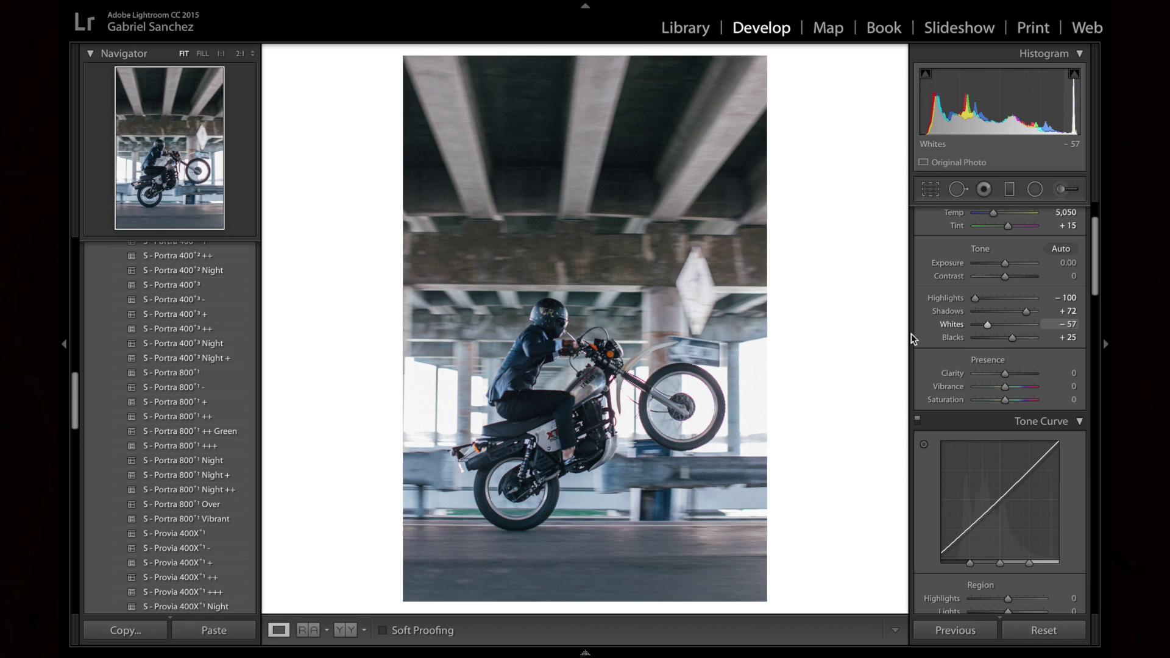
pyautogui.click(557, 346)
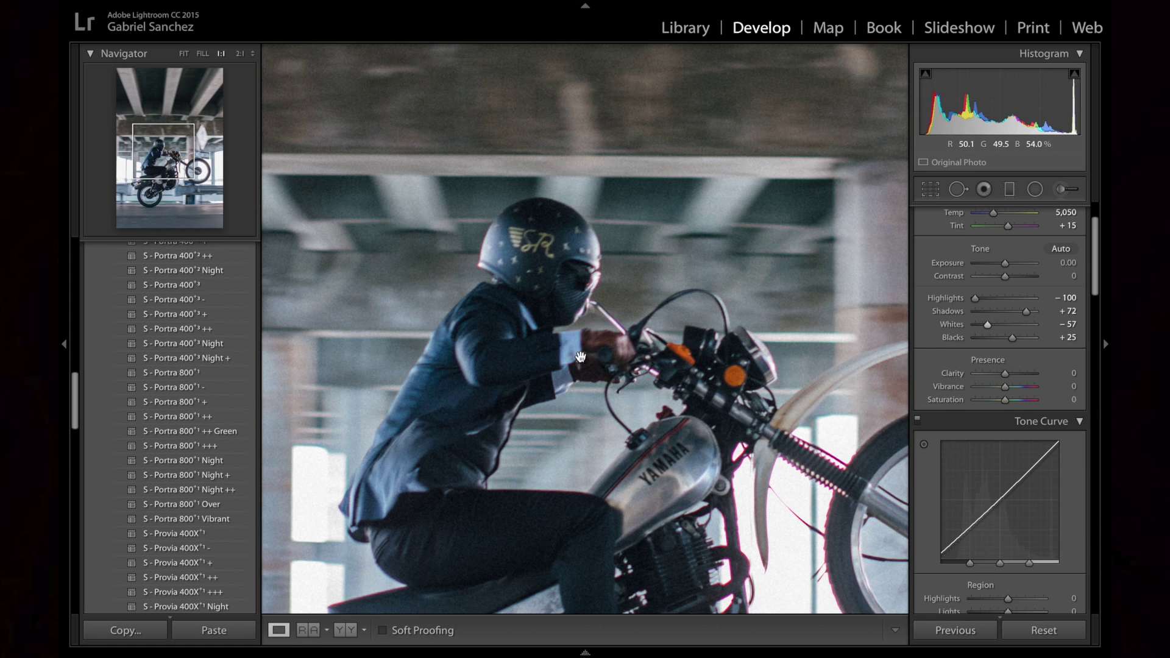
pyautogui.click(572, 351)
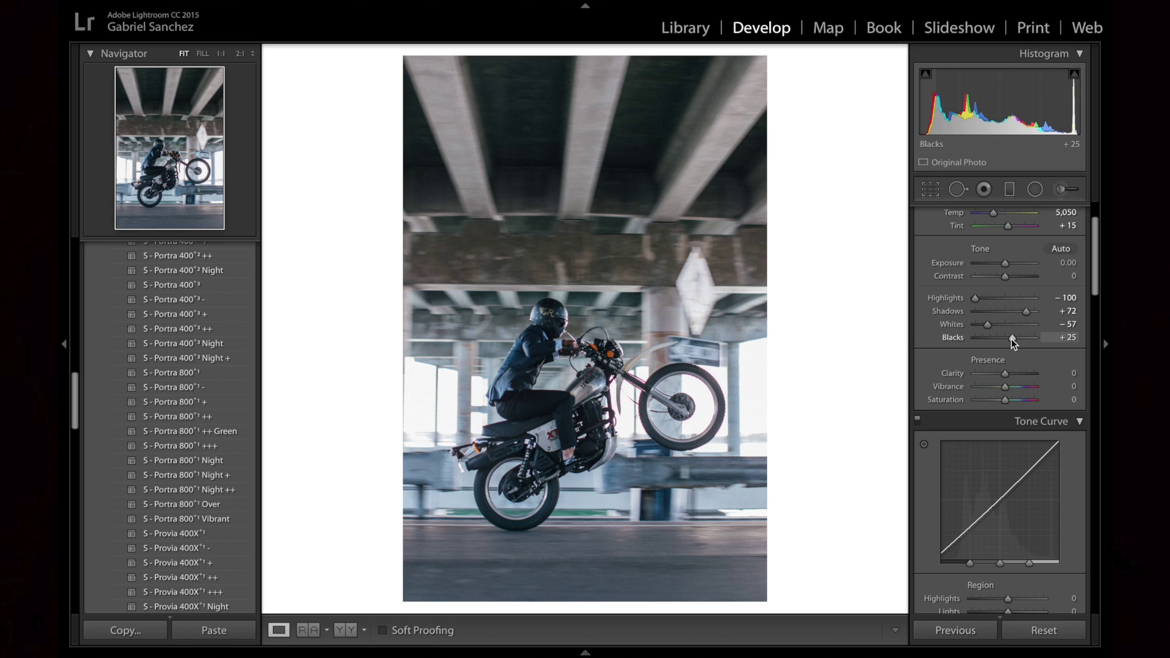
# Raise Clarity to about +65
pyautogui.scroll(-1, 991, 397)
pyautogui.scroll(-1, 989, 401)
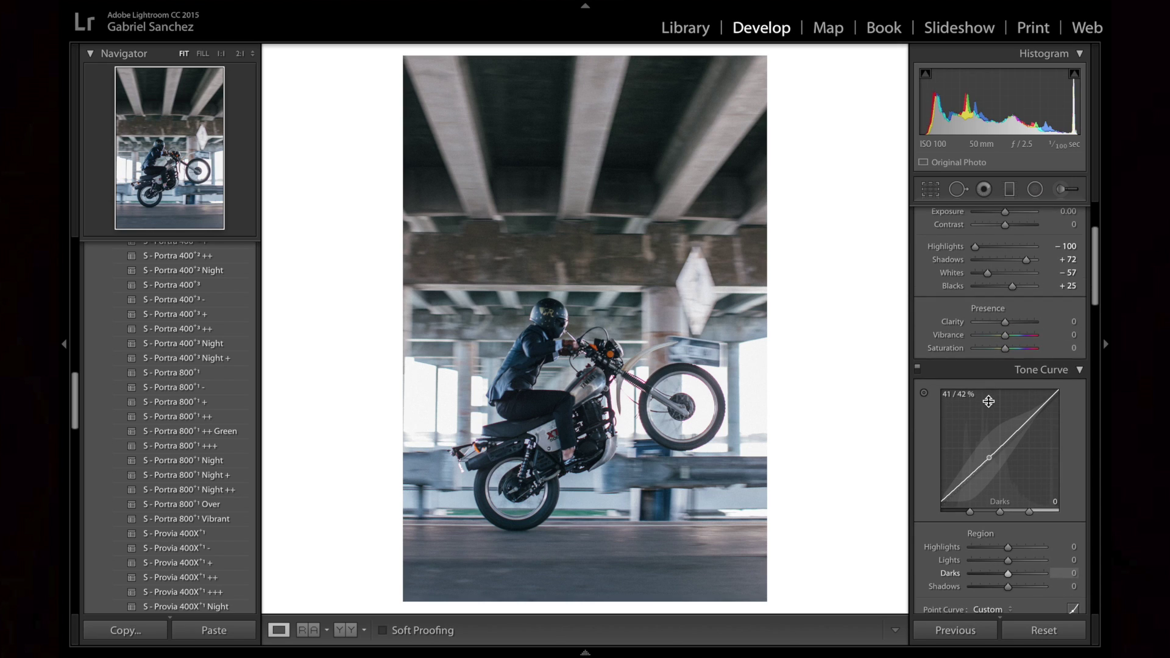
pyautogui.scroll(-1, 994, 372)
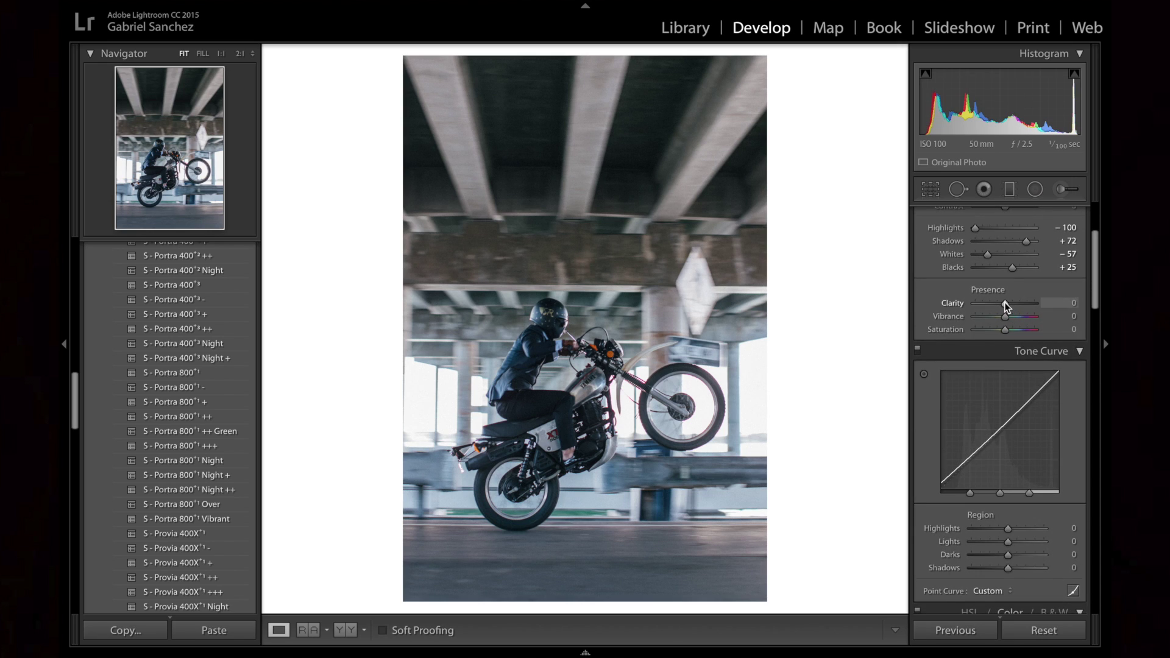
pyautogui.moveTo(1005, 302); pyautogui.dragTo(1023, 299)
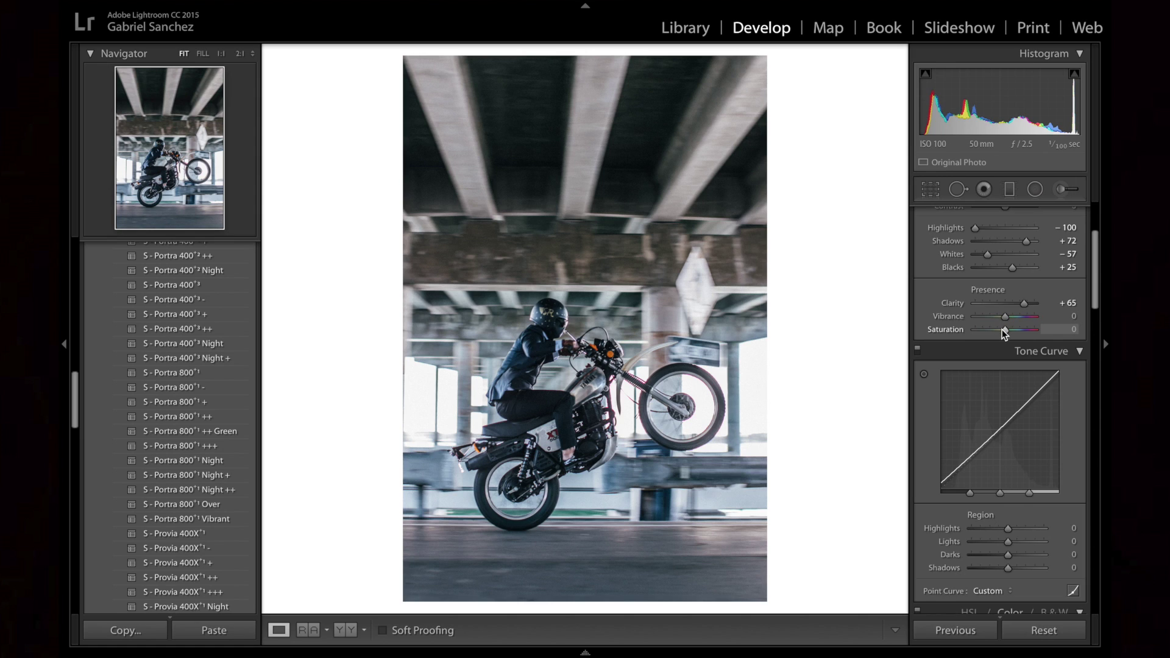
# Pull the Tone Curve's Highlights region down to −49
pyautogui.scroll(-5, 1004, 332)
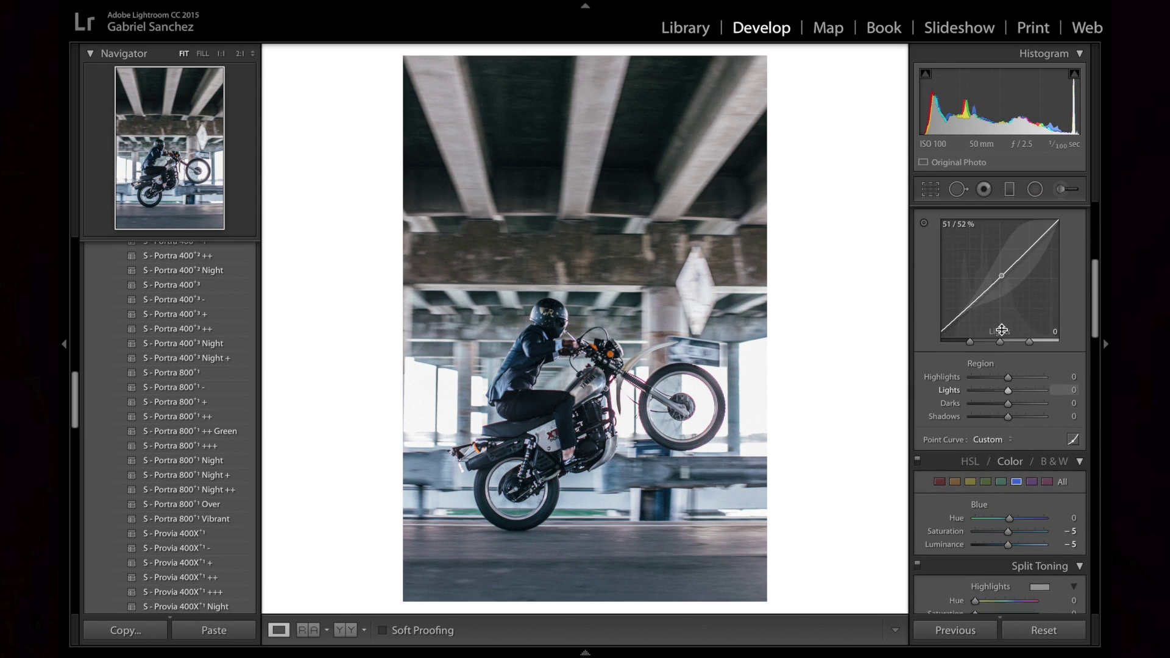
pyautogui.scroll(1, 1002, 329)
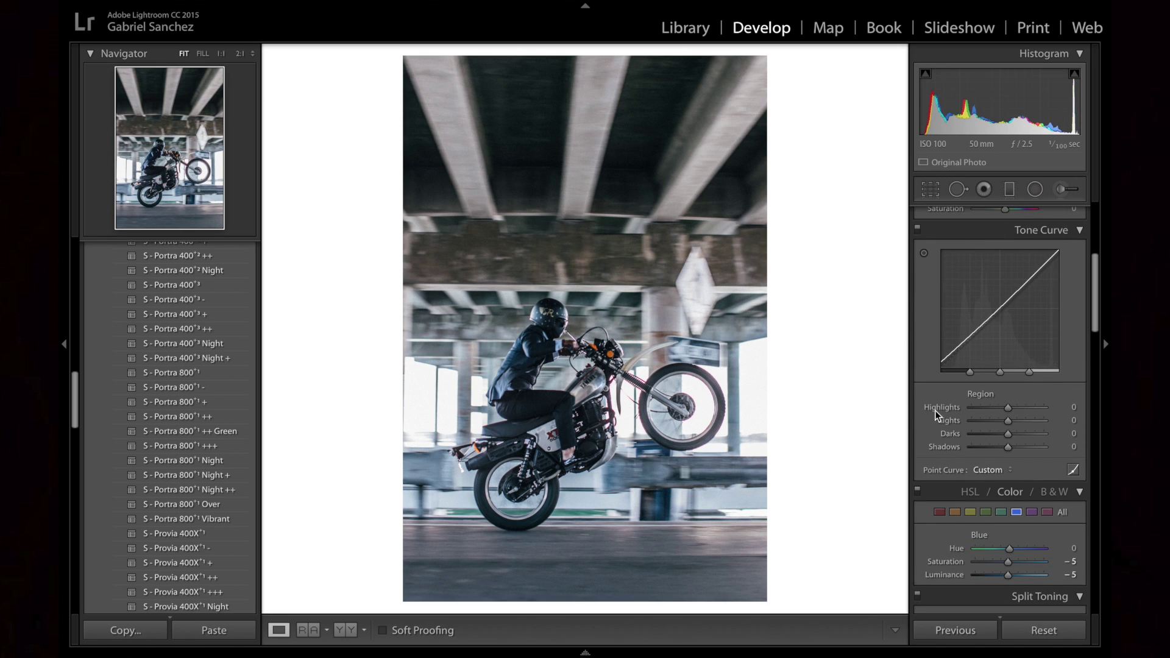
pyautogui.moveTo(1008, 406)
pyautogui.mouseDown()
pyautogui.moveTo(981, 404)
pyautogui.moveTo(994, 405)
pyautogui.mouseUp()
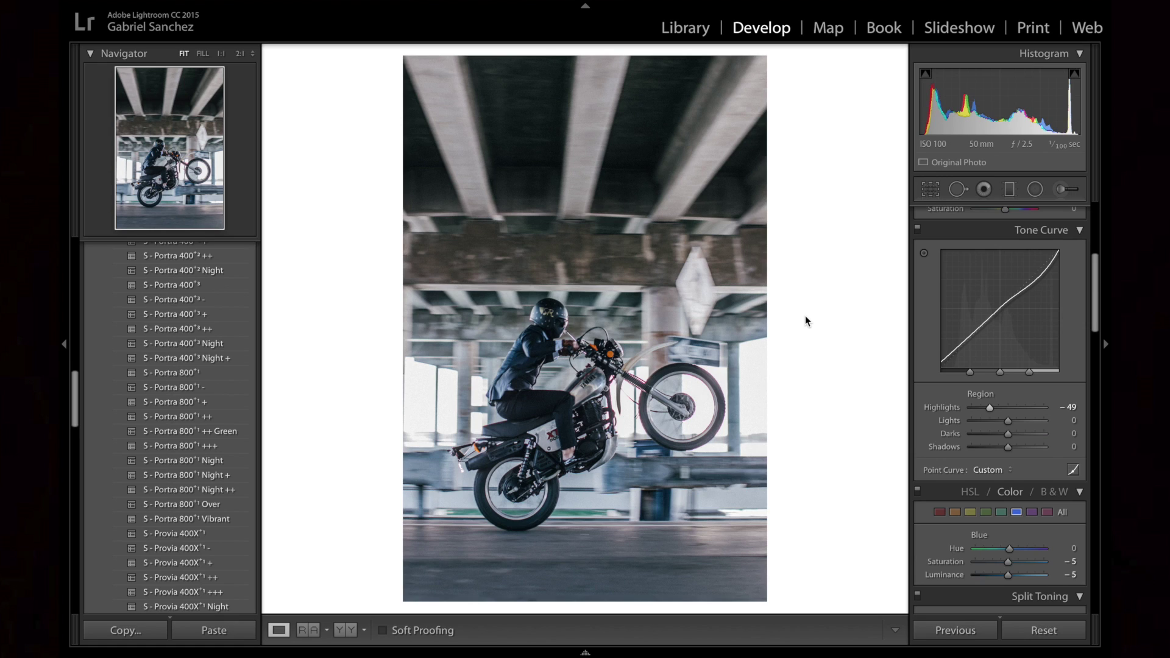
# Set the tone curve's Lights to −10, reset Darks to 0, and raise Shadows to +5
pyautogui.scroll(-3, 977, 453)
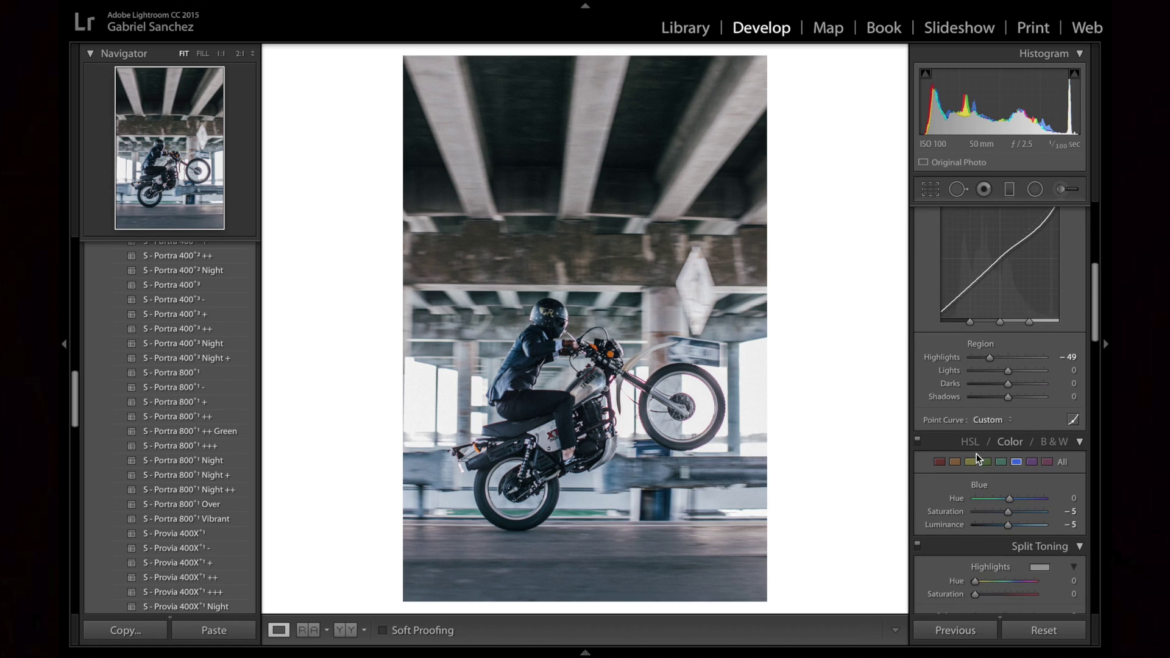
pyautogui.moveTo(1009, 371); pyautogui.dragTo(1004, 369)
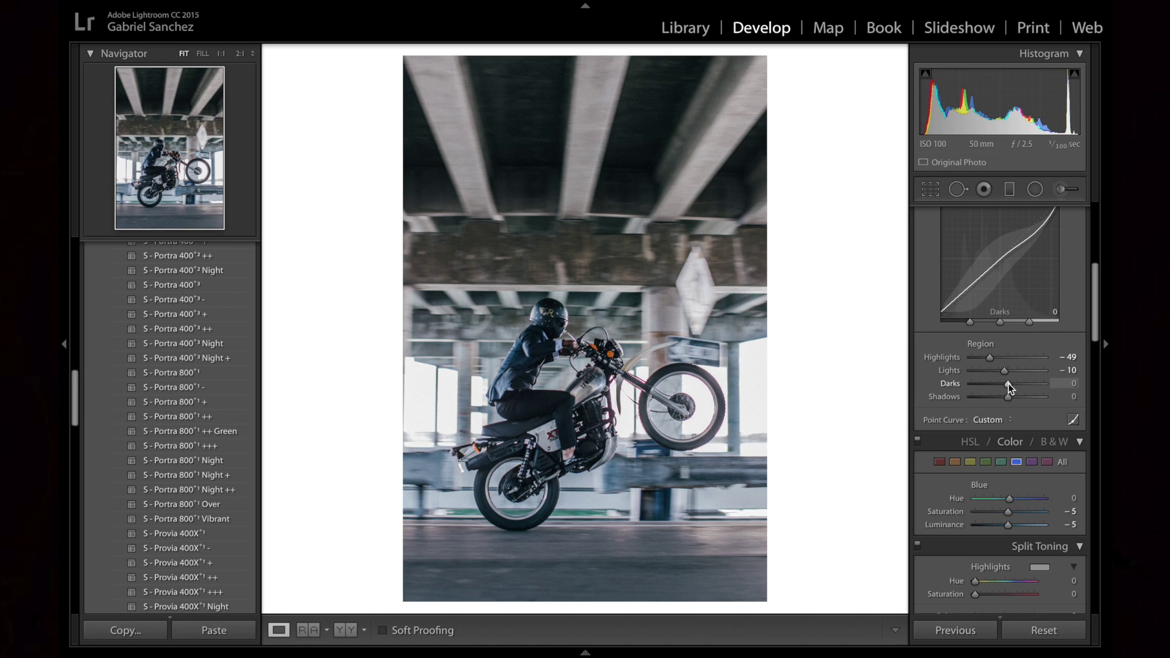
pyautogui.moveTo(1008, 383); pyautogui.dragTo(1007, 382)
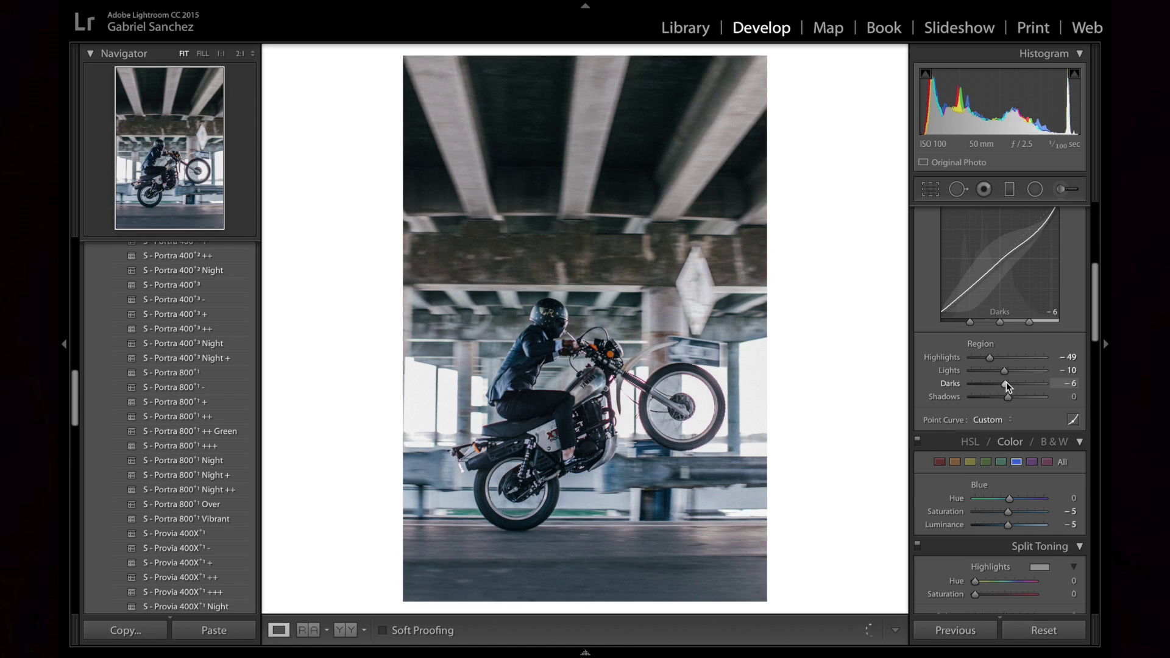
pyautogui.doubleClick(1007, 382)
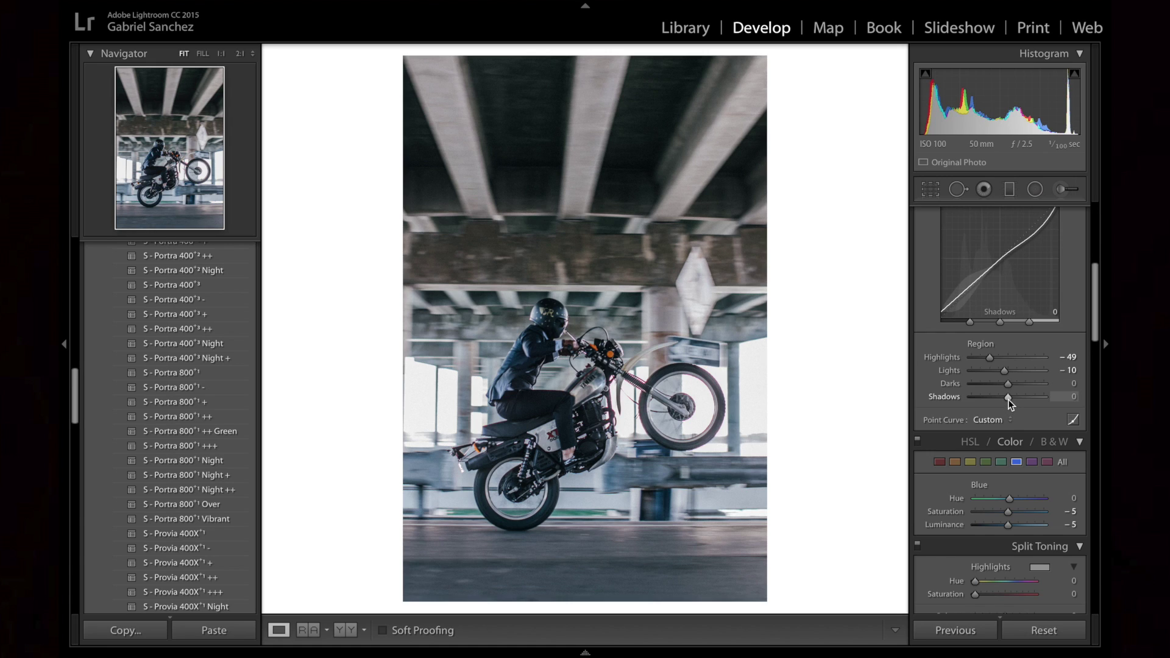
pyautogui.press('Down')
pyautogui.press('Down')
pyautogui.press('Down')
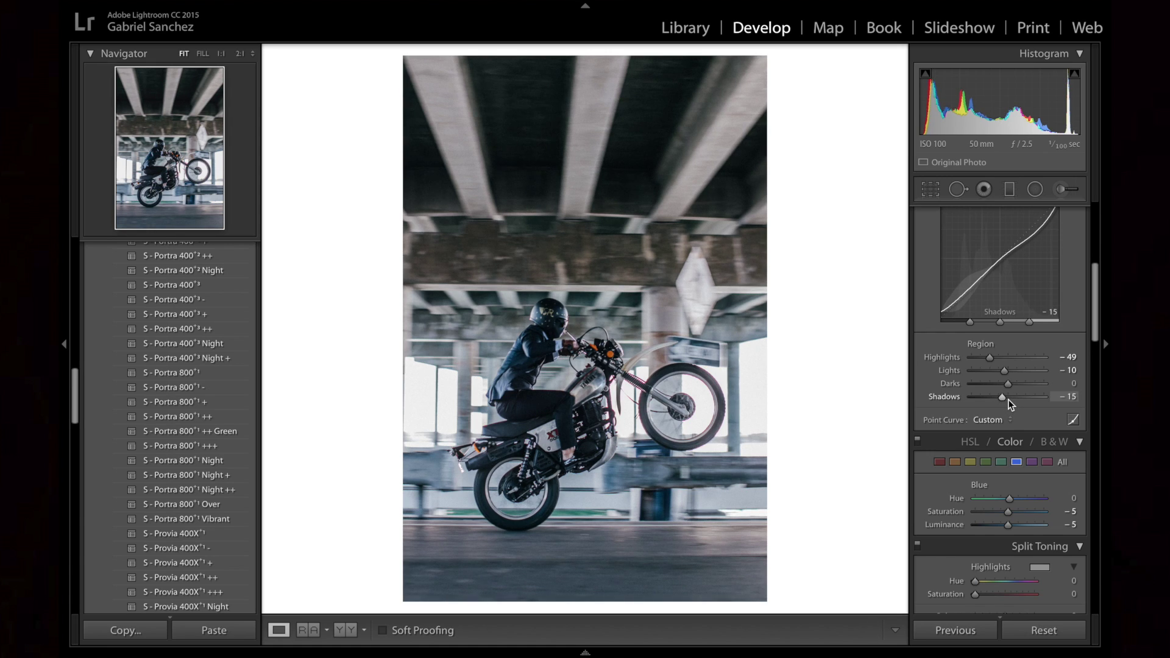
pyautogui.press('Down')
pyautogui.press('Down')
pyautogui.press('Down')
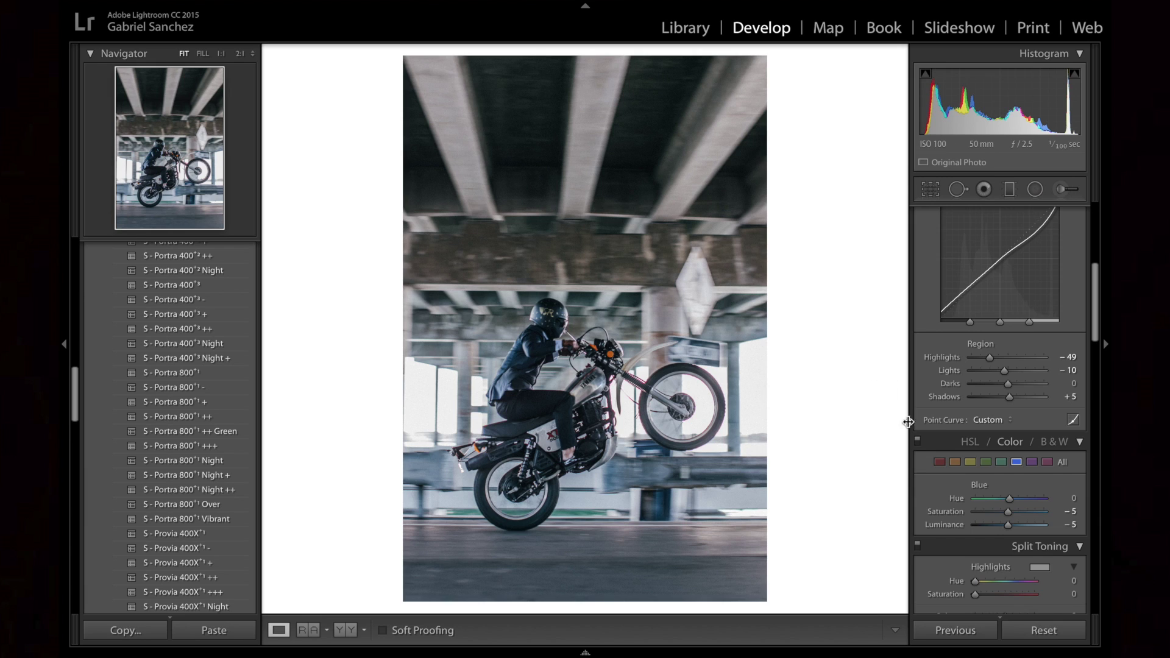
# Reset a trial blue hue shift to 0 and darken blue luminance to −14
pyautogui.scroll(-3, 993, 506)
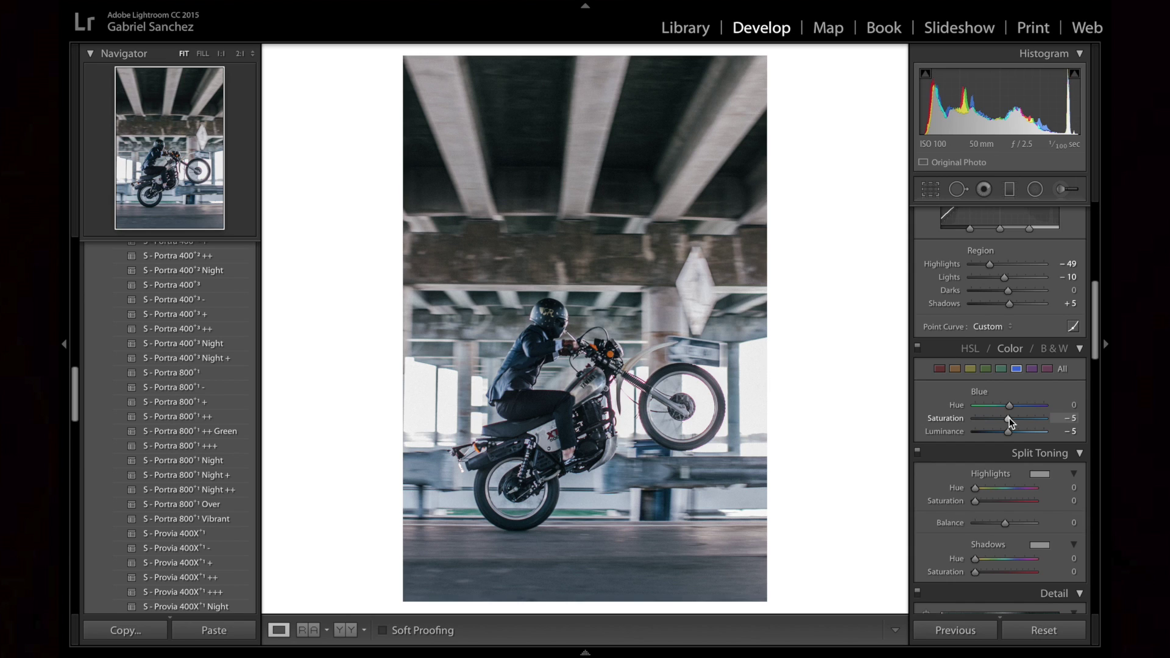
pyautogui.moveTo(1011, 408); pyautogui.dragTo(979, 404)
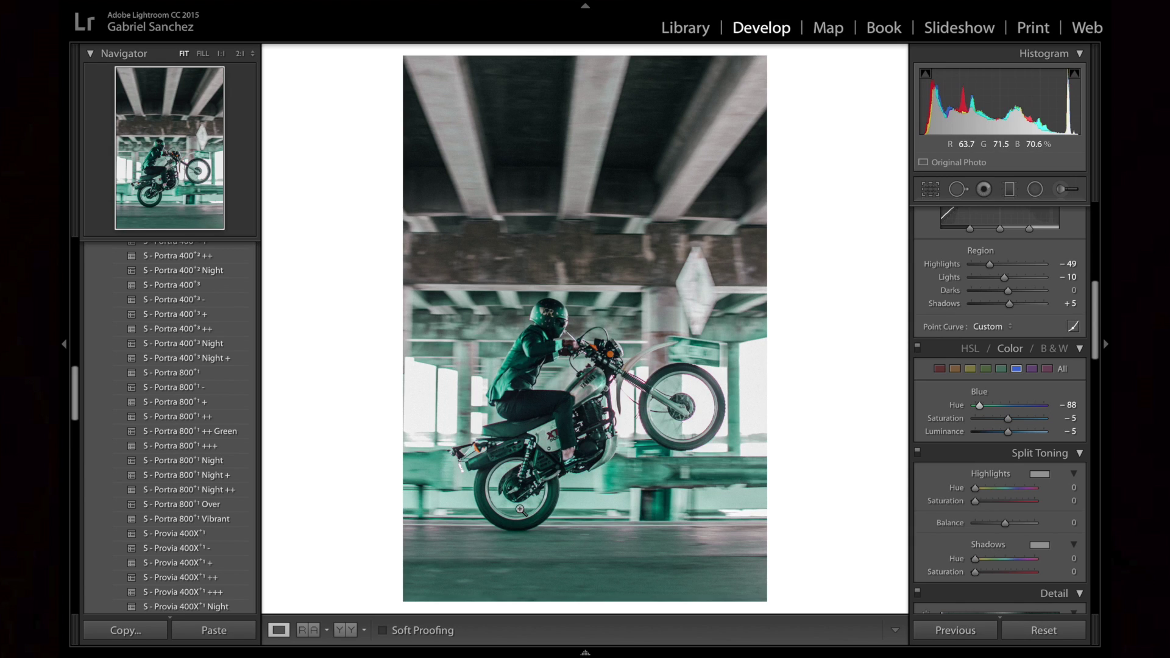
pyautogui.doubleClick(979, 405)
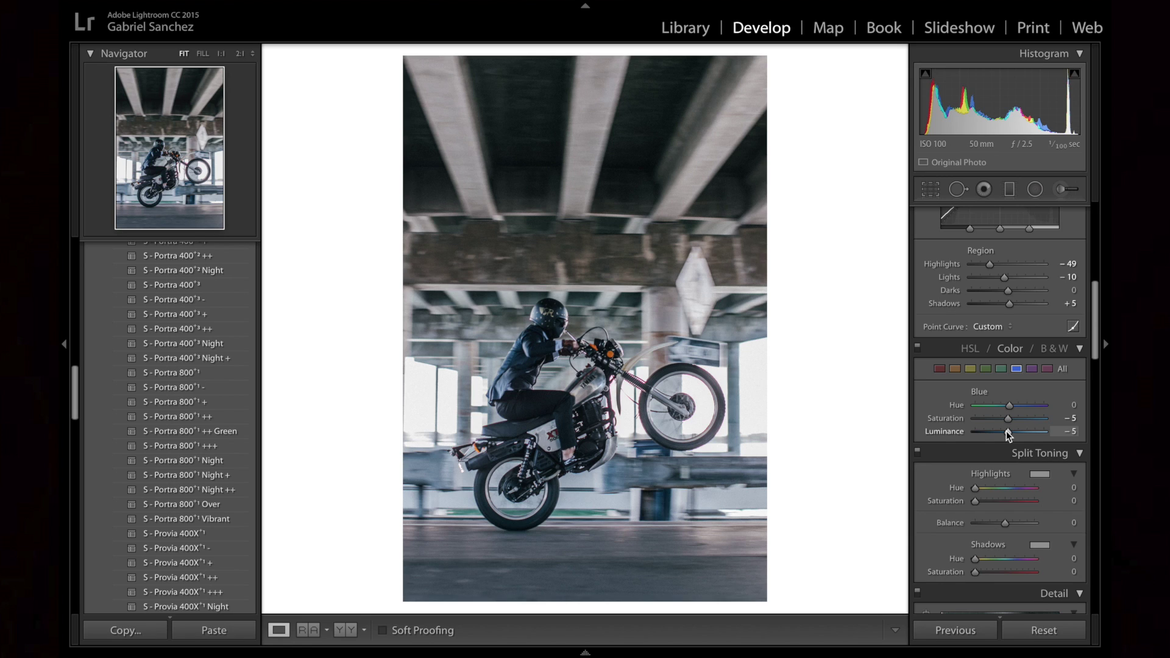
pyautogui.moveTo(1007, 431)
pyautogui.mouseDown()
pyautogui.moveTo(982, 428)
pyautogui.moveTo(996, 430)
pyautogui.mouseUp()
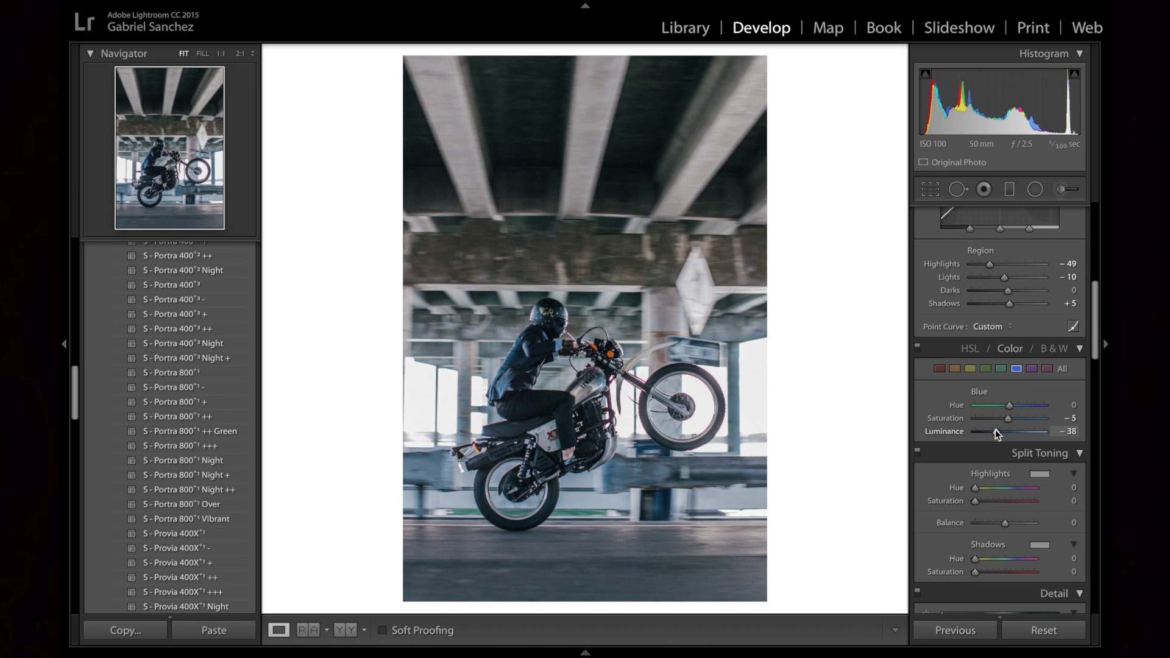
pyautogui.click(557, 342)
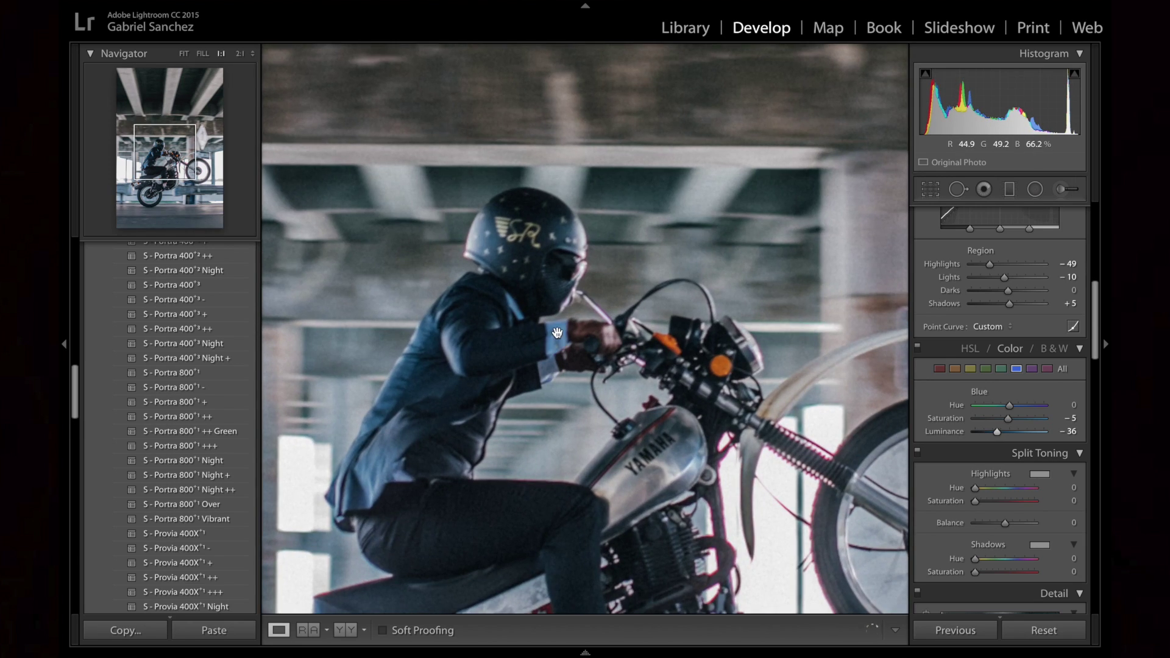
pyautogui.click(558, 332)
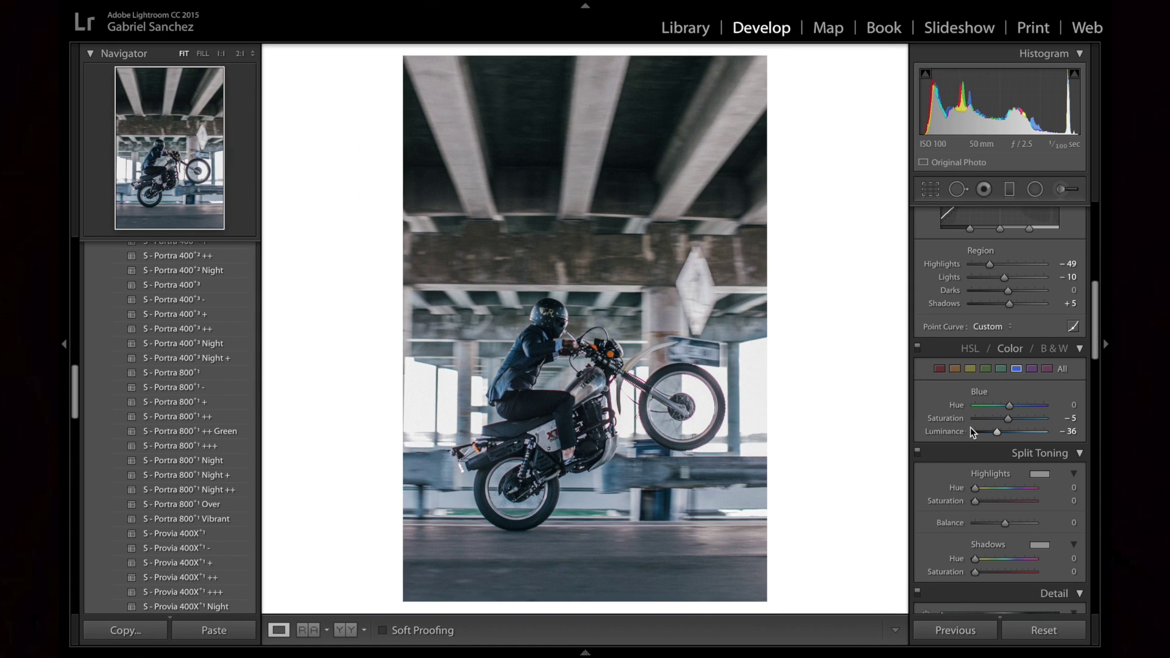
pyautogui.moveTo(998, 434); pyautogui.dragTo(975, 431)
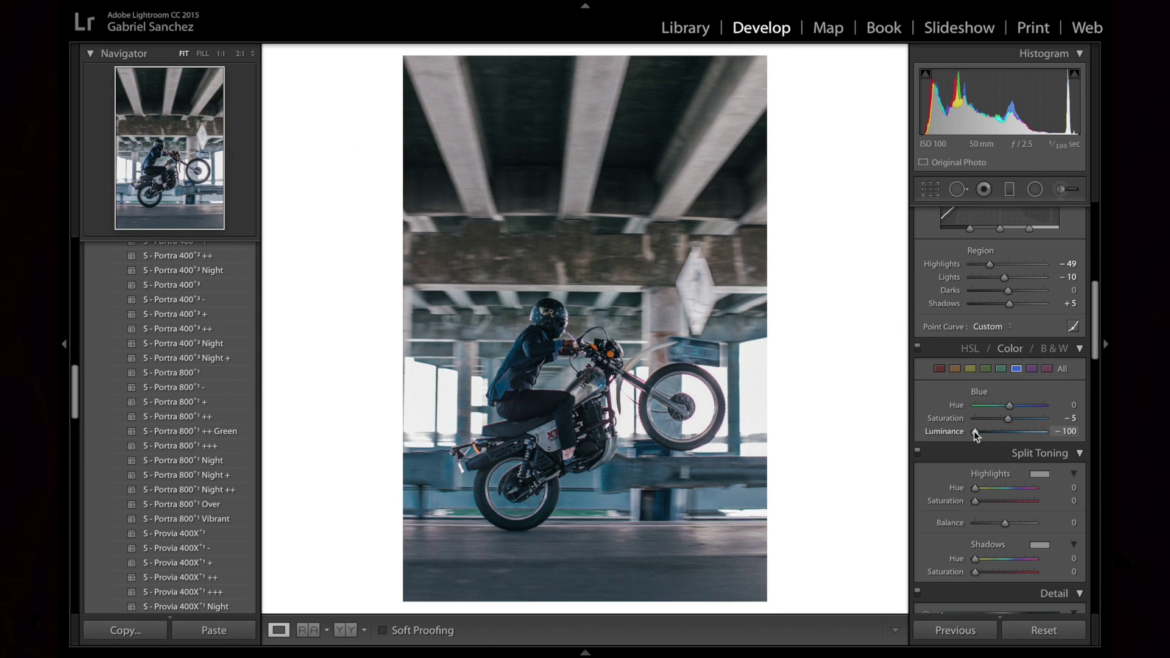
pyautogui.moveTo(974, 431); pyautogui.dragTo(1004, 431)
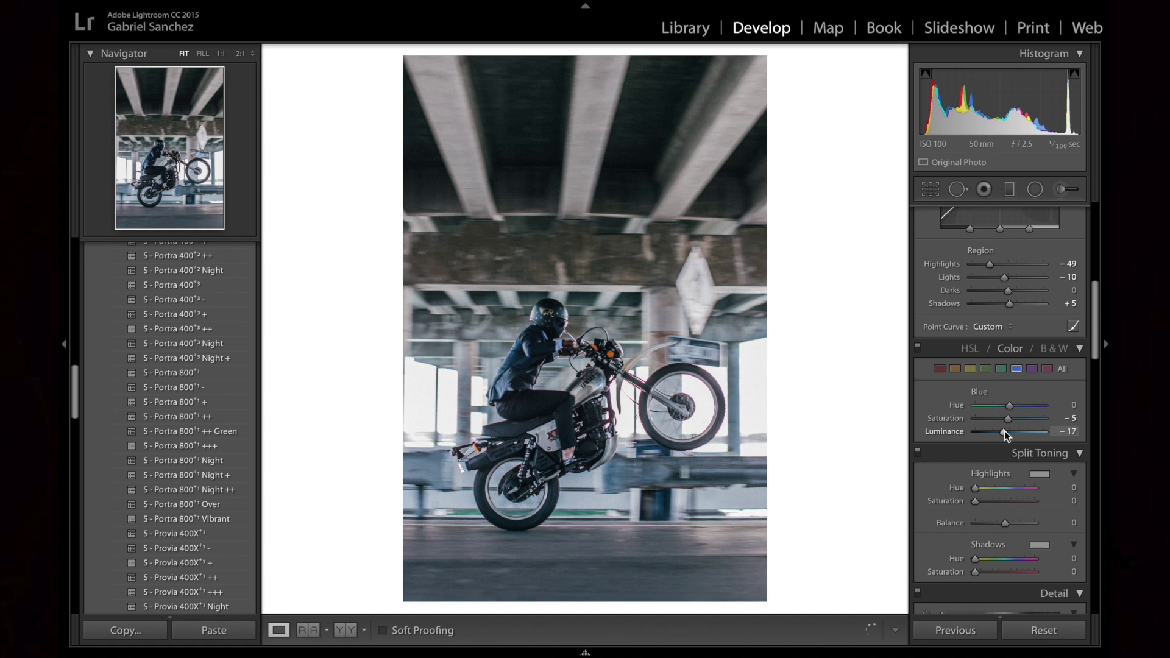
pyautogui.moveTo(1004, 430); pyautogui.dragTo(1006, 431)
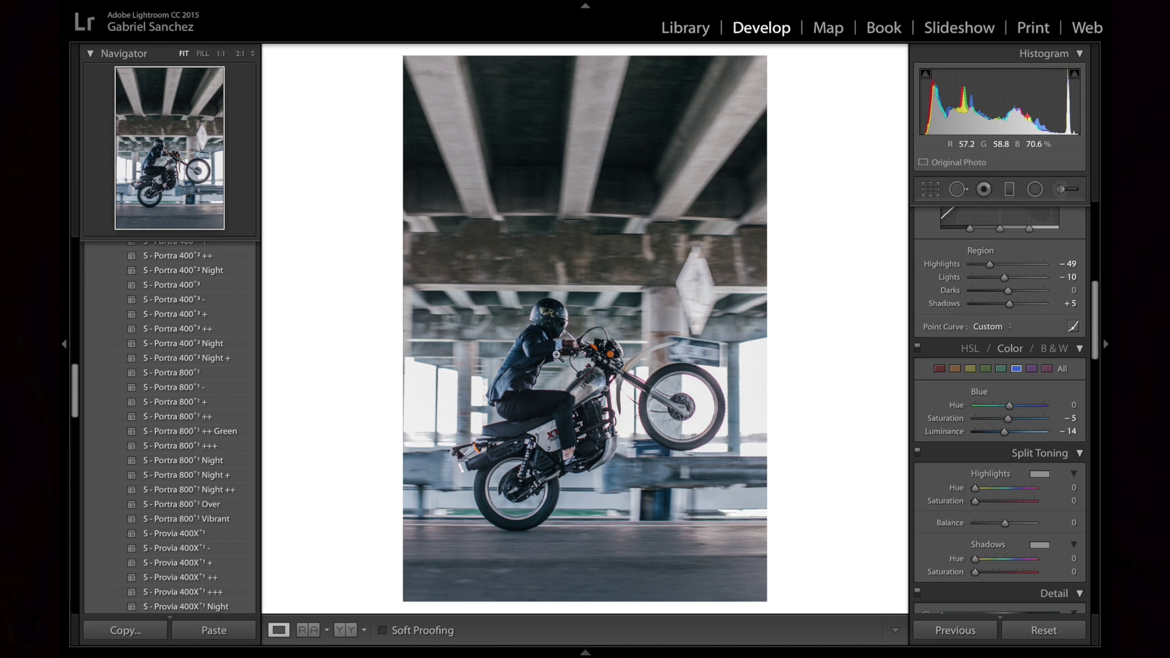
pyautogui.click(562, 351)
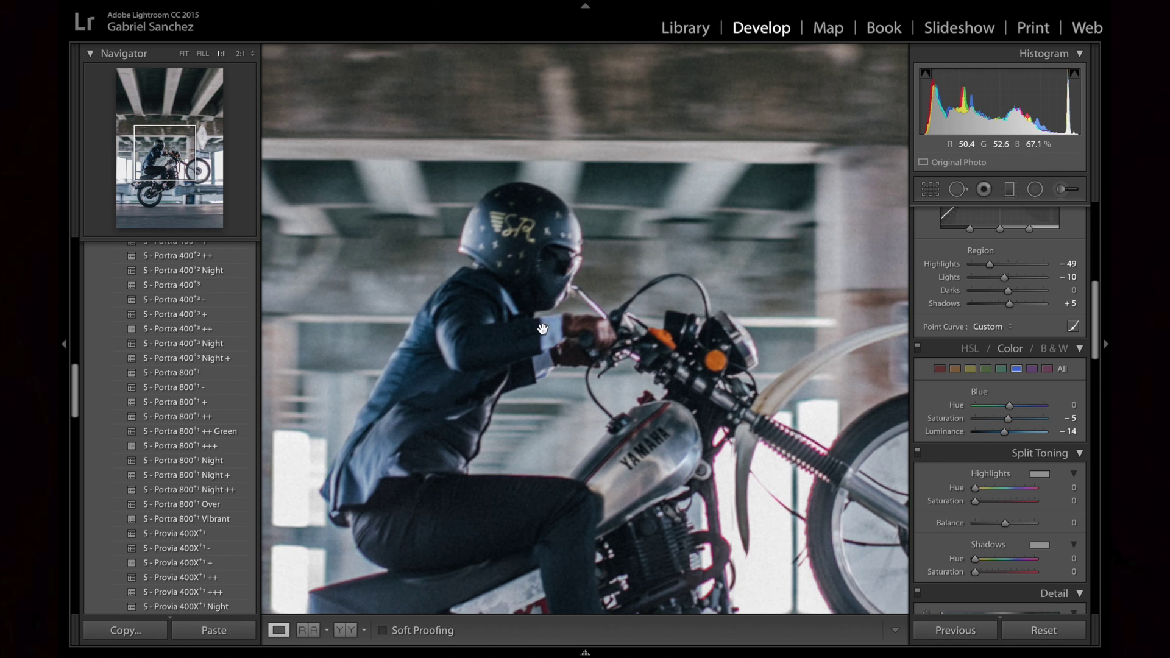
pyautogui.click(545, 339)
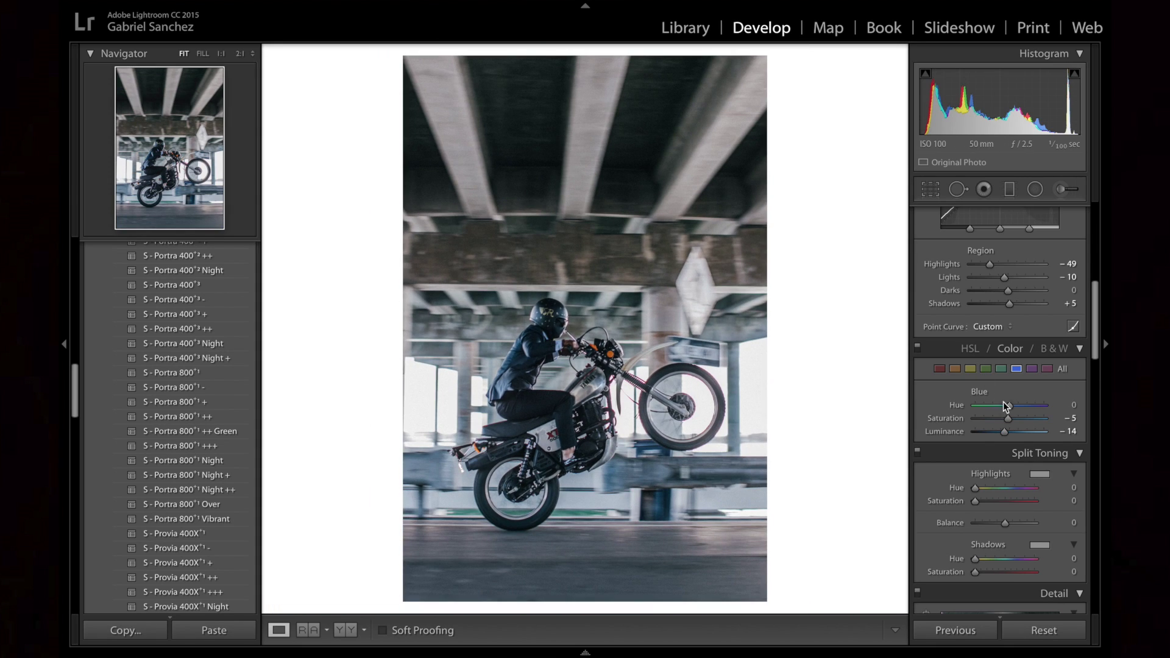
# Lower blue saturation to −51 and compare the edit with the original
pyautogui.moveTo(1007, 420); pyautogui.dragTo(995, 420)
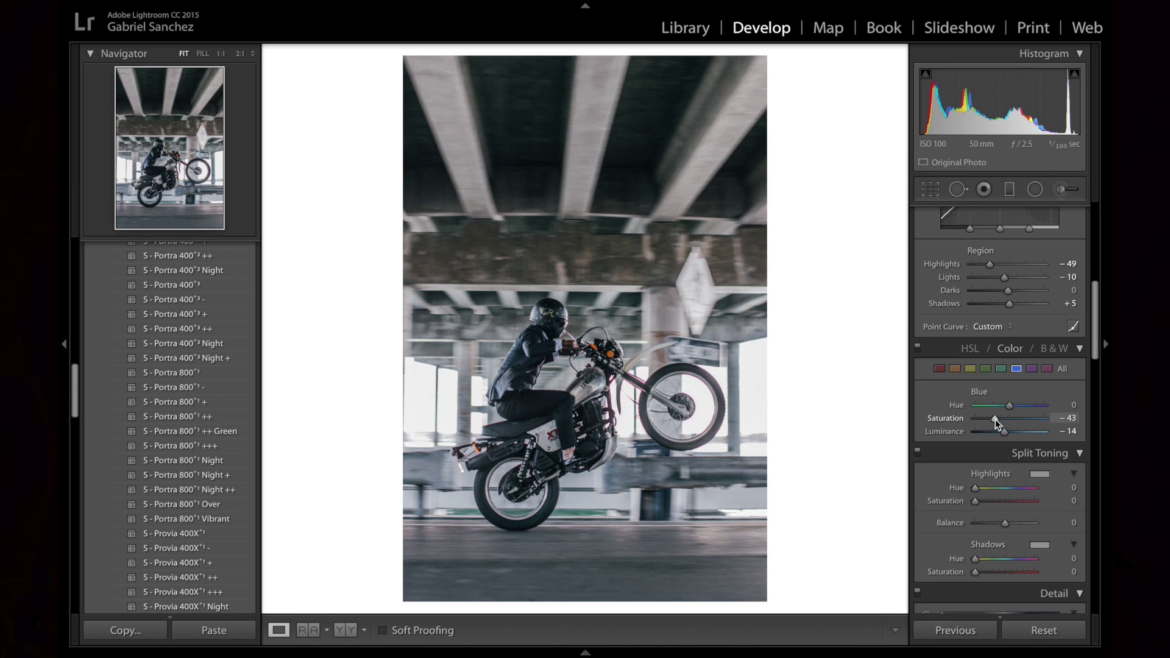
pyautogui.moveTo(994, 419); pyautogui.dragTo(993, 419)
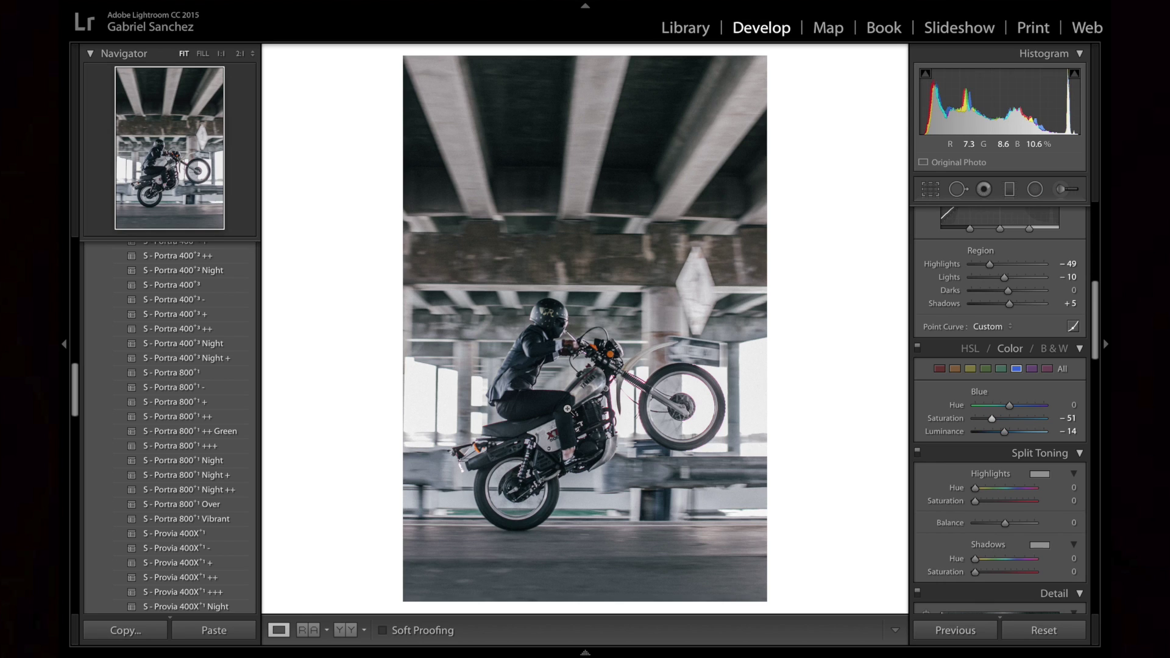
pyautogui.press('\\')
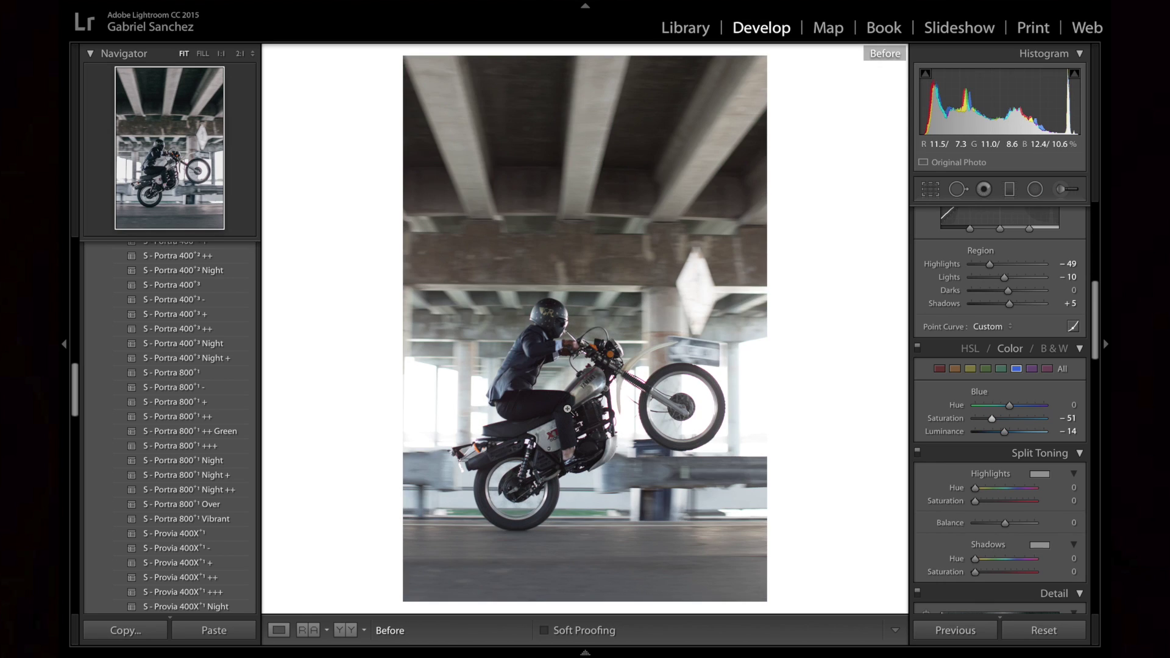
pyautogui.press('\\')
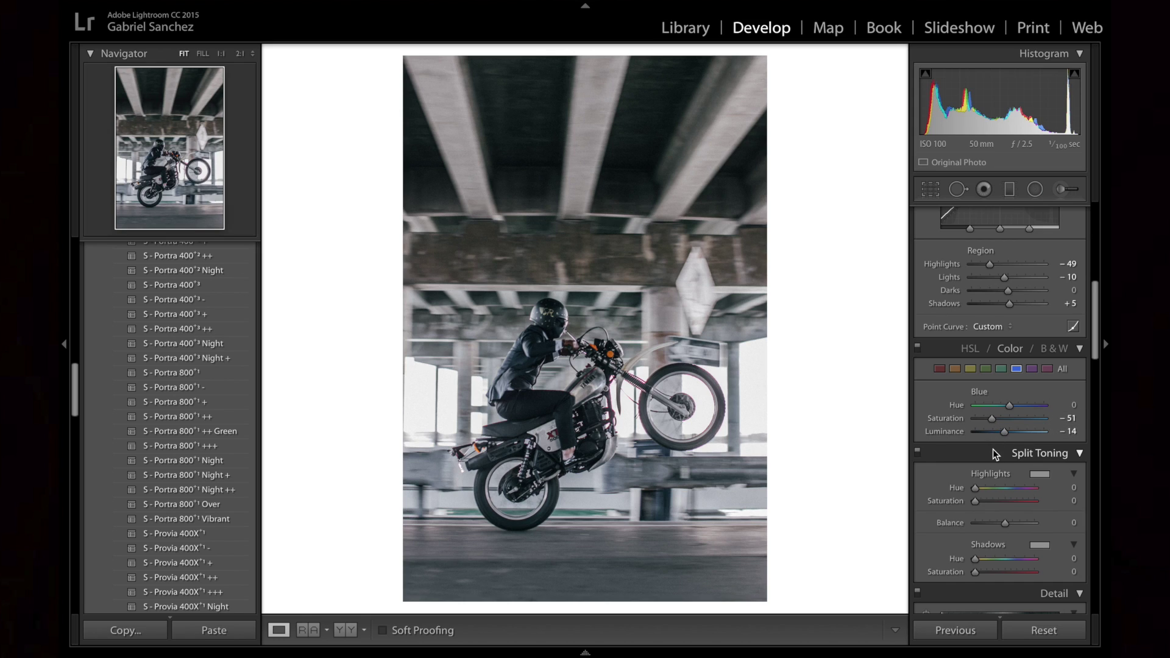
# Select the yellows and set Hue −100, Saturation −50 and Luminance −66
pyautogui.scroll(-1, 993, 450)
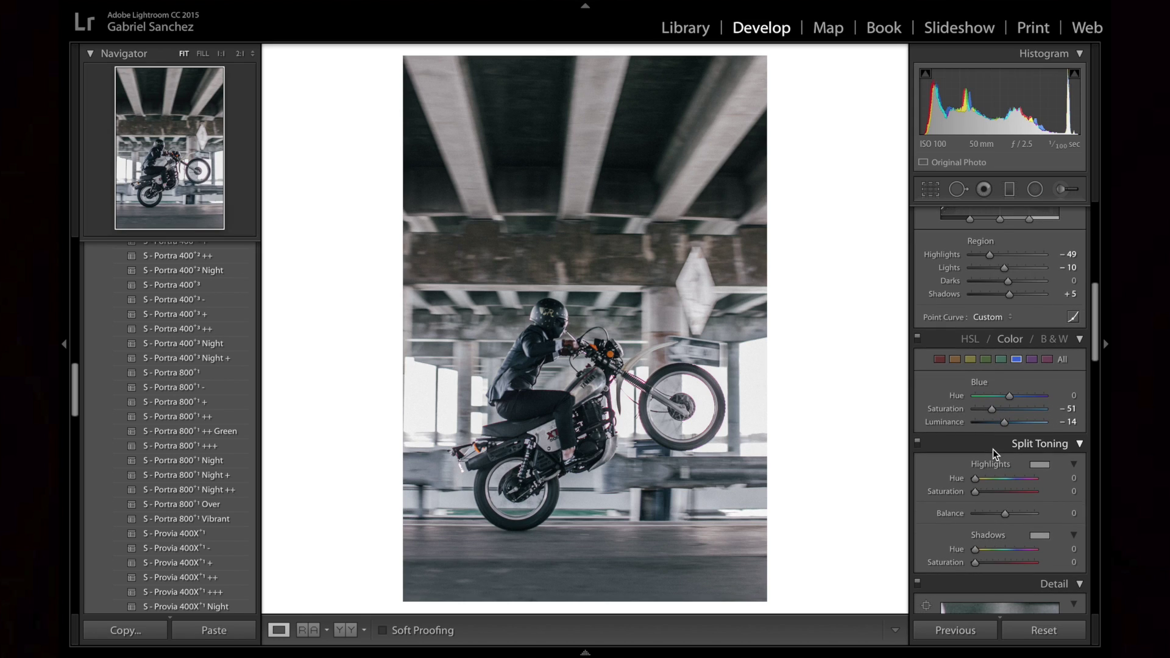
pyautogui.click(971, 359)
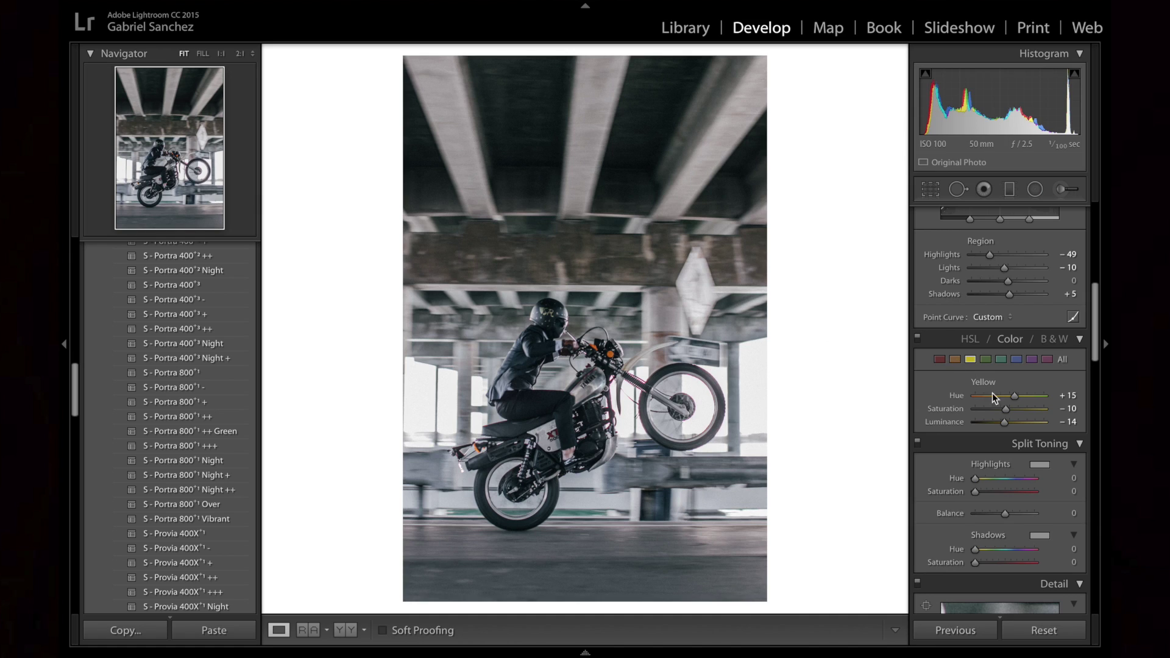
pyautogui.moveTo(1005, 410); pyautogui.dragTo(972, 404)
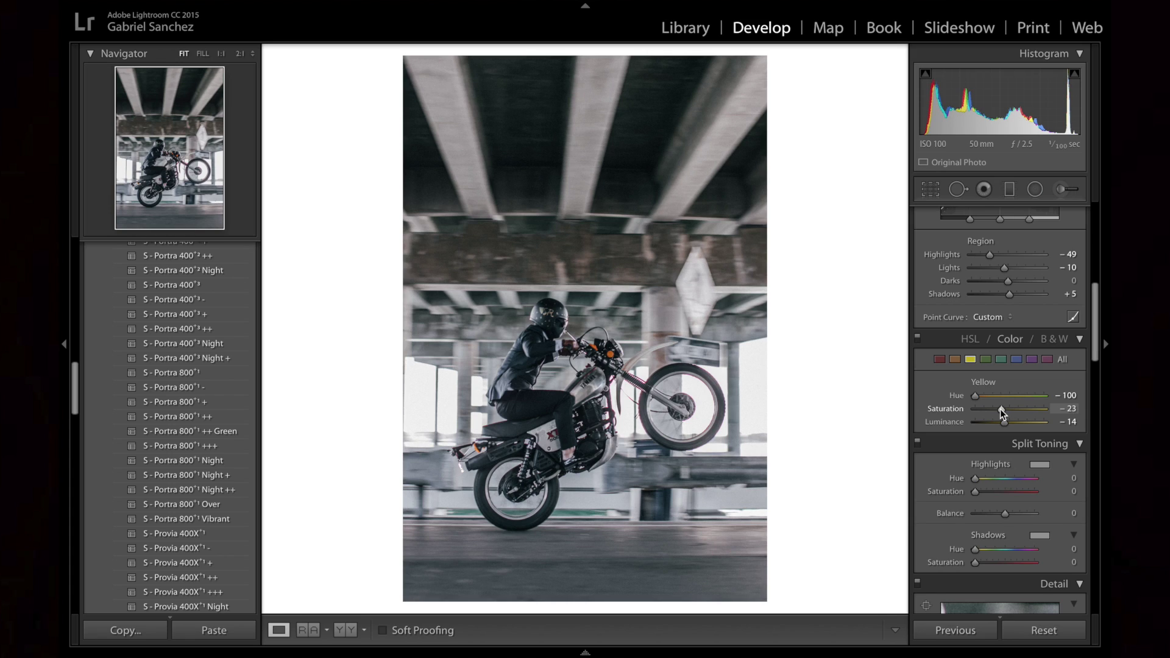
pyautogui.moveTo(1001, 409); pyautogui.dragTo(992, 408)
pyautogui.moveTo(993, 408); pyautogui.dragTo(990, 408)
pyautogui.moveTo(1004, 422); pyautogui.dragTo(985, 420)
# Set Sharpening Amount to 64 and Masking to 80, previewing the edge mask with Alt
pyautogui.scroll(-10, 942, 463)
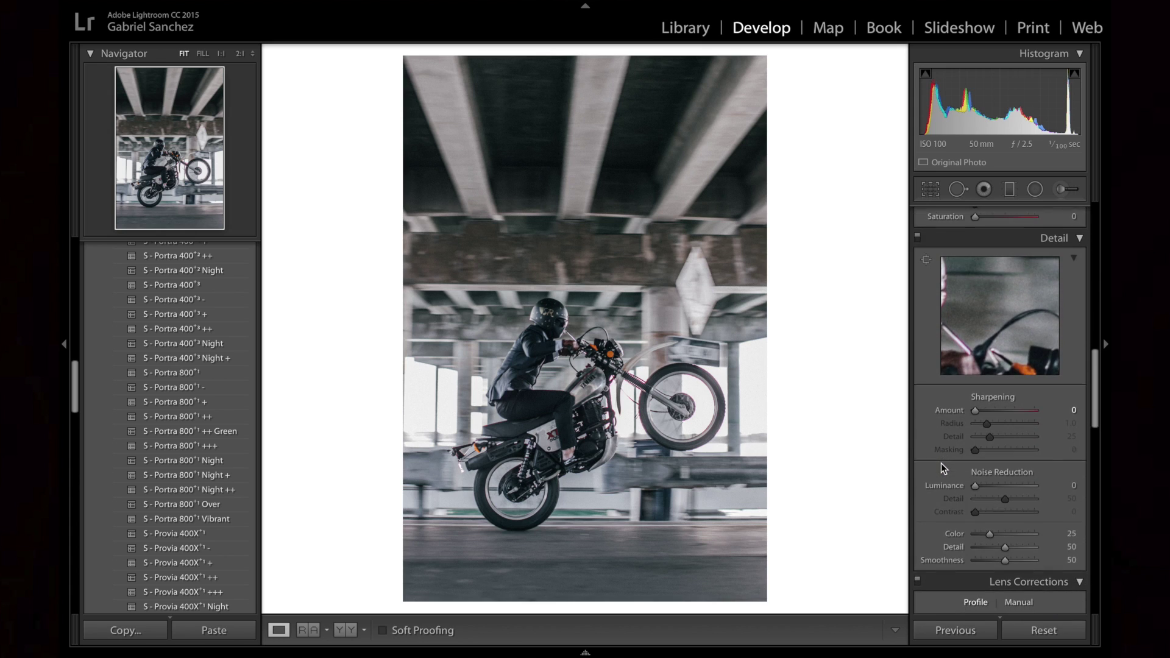
pyautogui.scroll(-2, 941, 463)
pyautogui.moveTo(975, 366); pyautogui.dragTo(1000, 369)
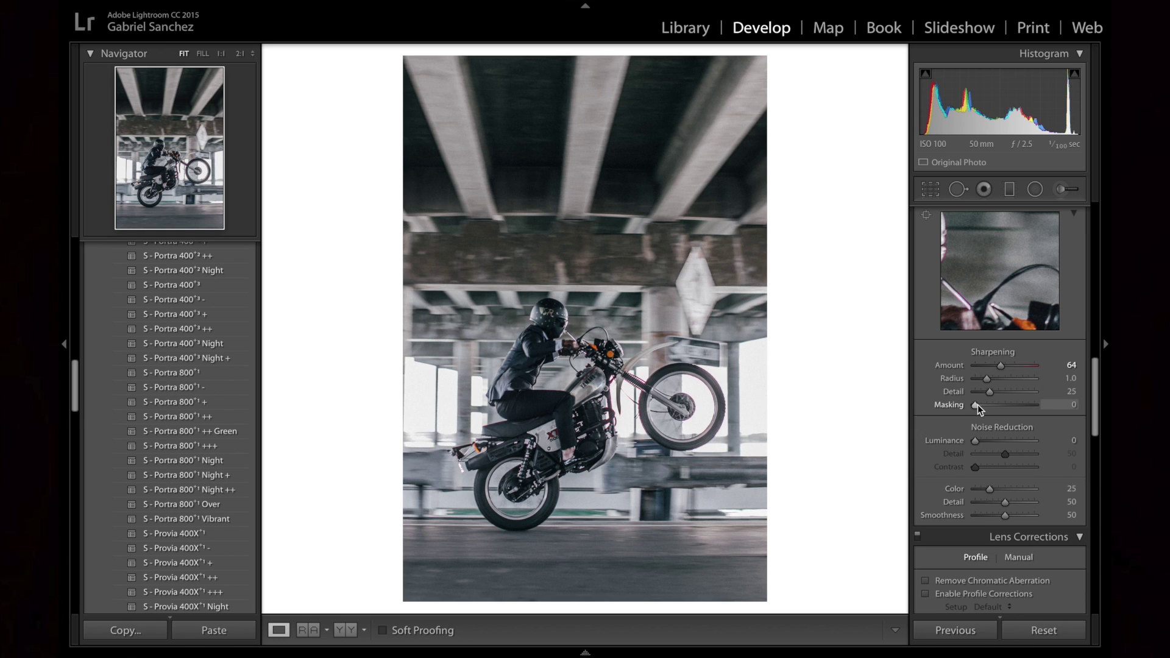
pyautogui.keyDown('alt'); pyautogui.moveTo(977, 405); pyautogui.dragTo(1022, 408); pyautogui.keyUp('alt')
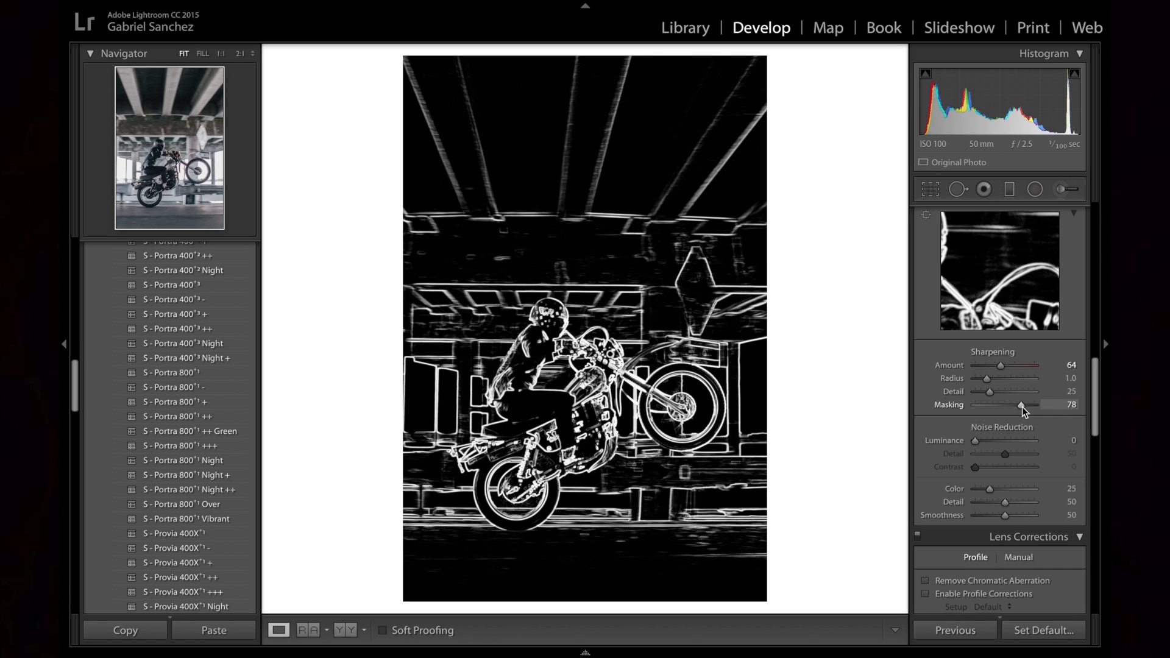
pyautogui.keyDown('alt'); pyautogui.moveTo(1023, 407); pyautogui.dragTo(1023, 407); pyautogui.keyUp('alt')
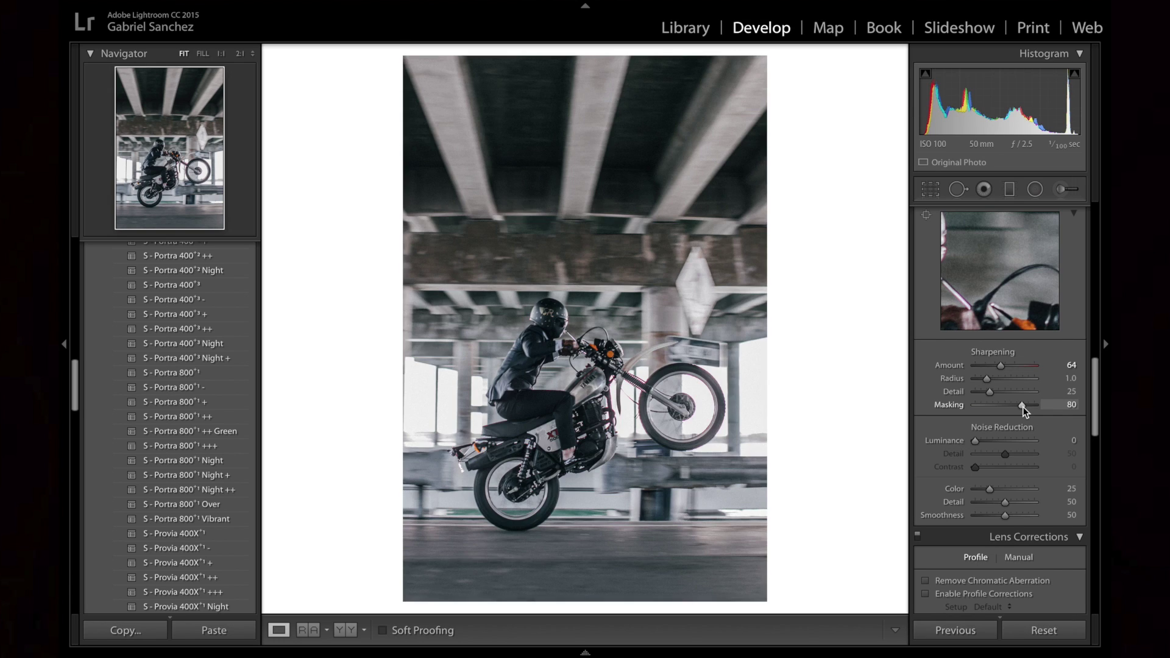
pyautogui.press('alt')
pyautogui.keyDown('alt'); pyautogui.moveTo(1022, 404); pyautogui.dragTo(1021, 408); pyautogui.keyUp('alt')
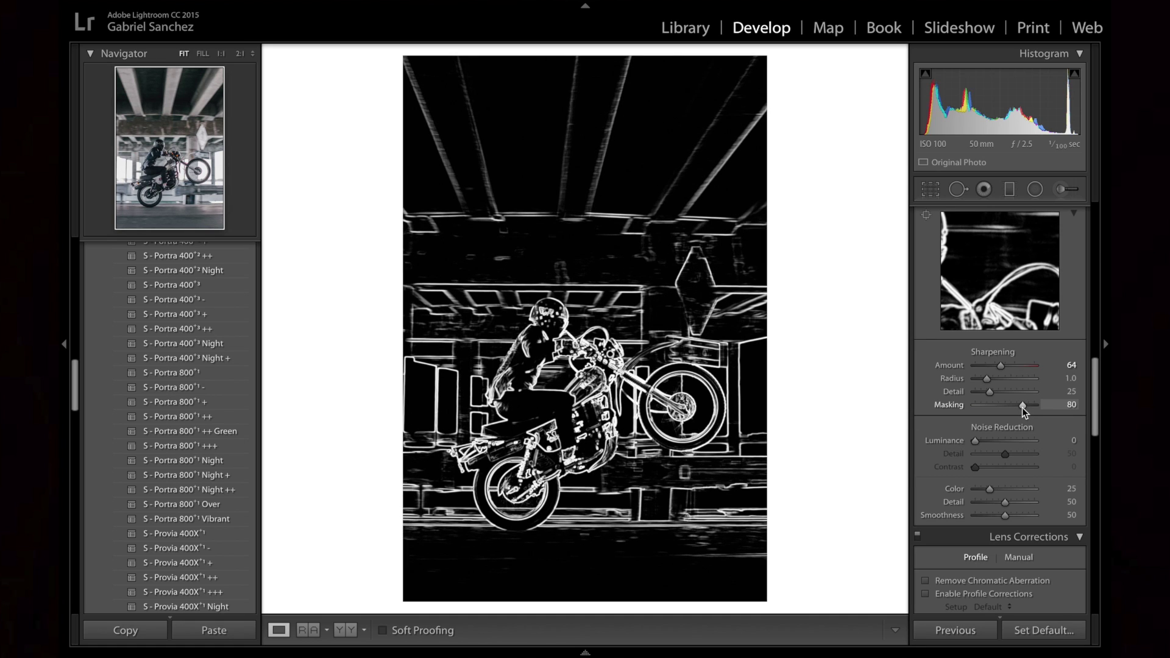
pyautogui.keyDown('alt'); pyautogui.moveTo(1023, 407); pyautogui.dragTo(1022, 408); pyautogui.keyUp('alt')
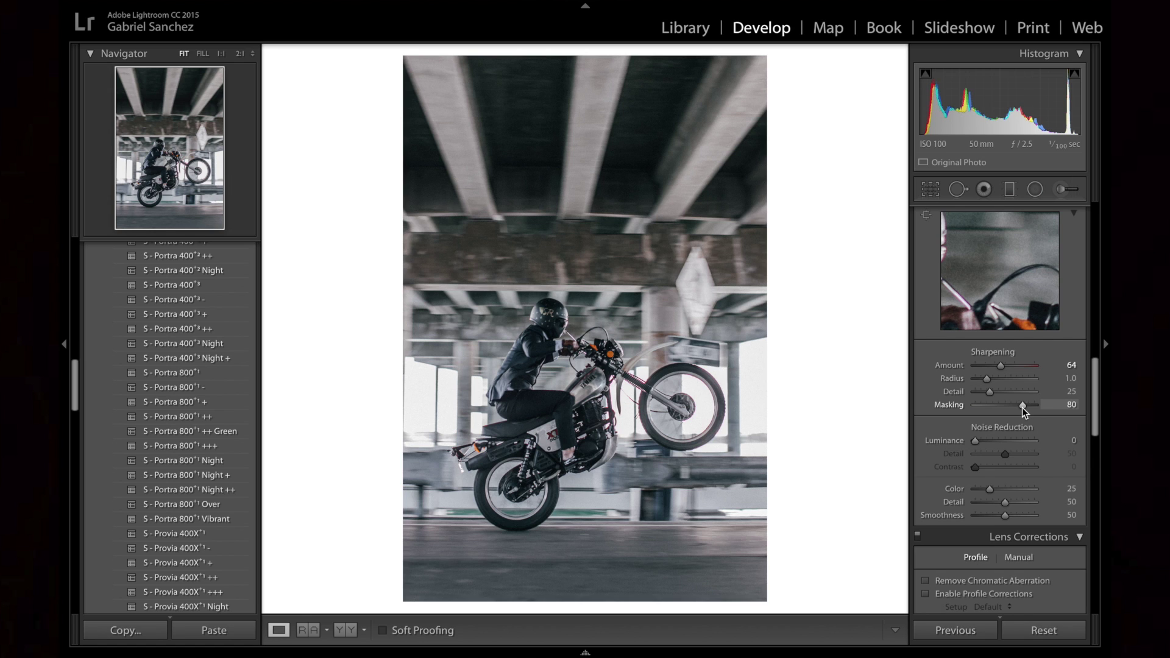
# Inspect the helmet's sharpening at 1:1, then return to the full-photo view
pyautogui.click(553, 320)
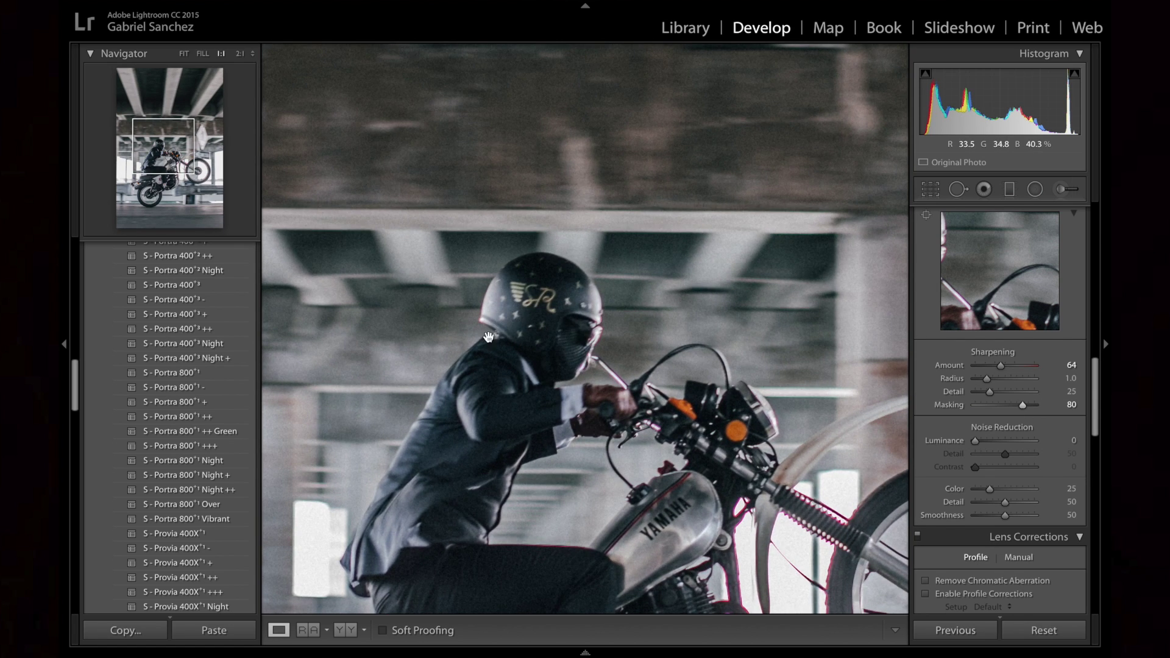
pyautogui.click(599, 308)
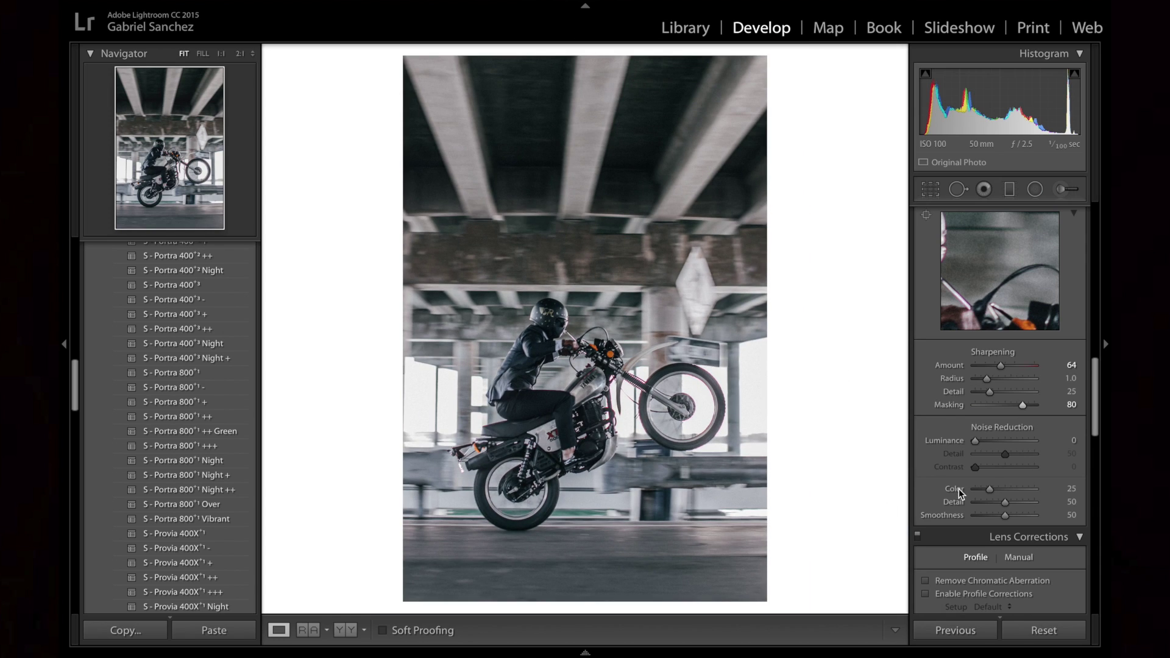
pyautogui.scroll(-3, 960, 489)
pyautogui.scroll(-10, 937, 417)
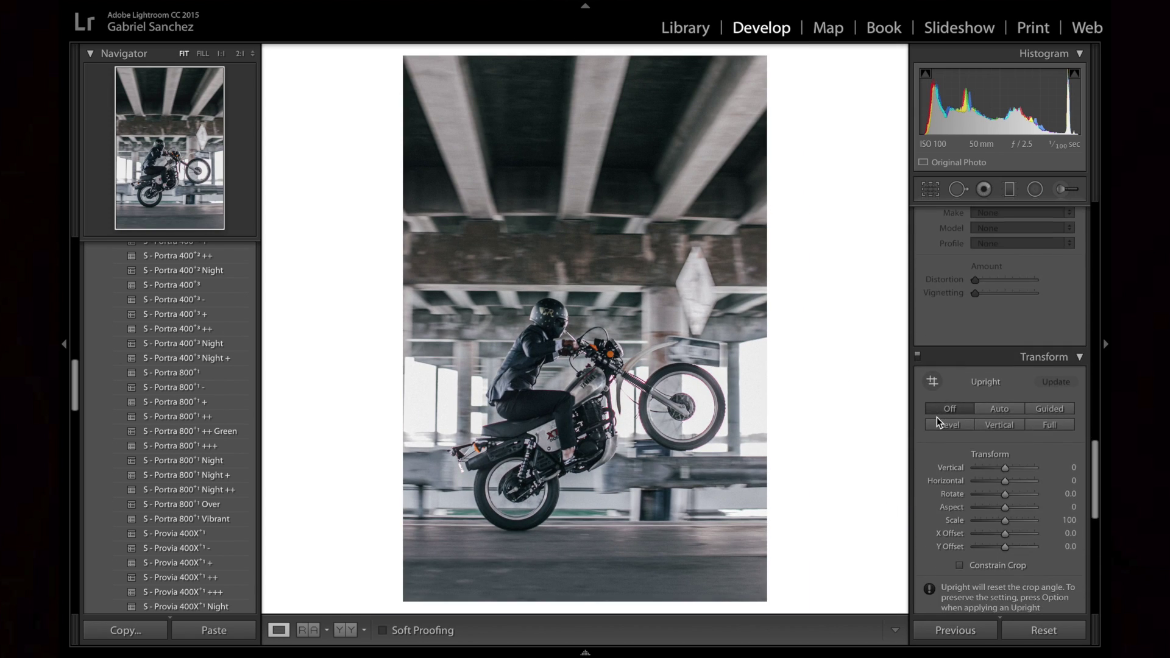
# Reset the Effects grain Amount from 15 to 0, then return to the Basic panel
pyautogui.scroll(-2, 938, 417)
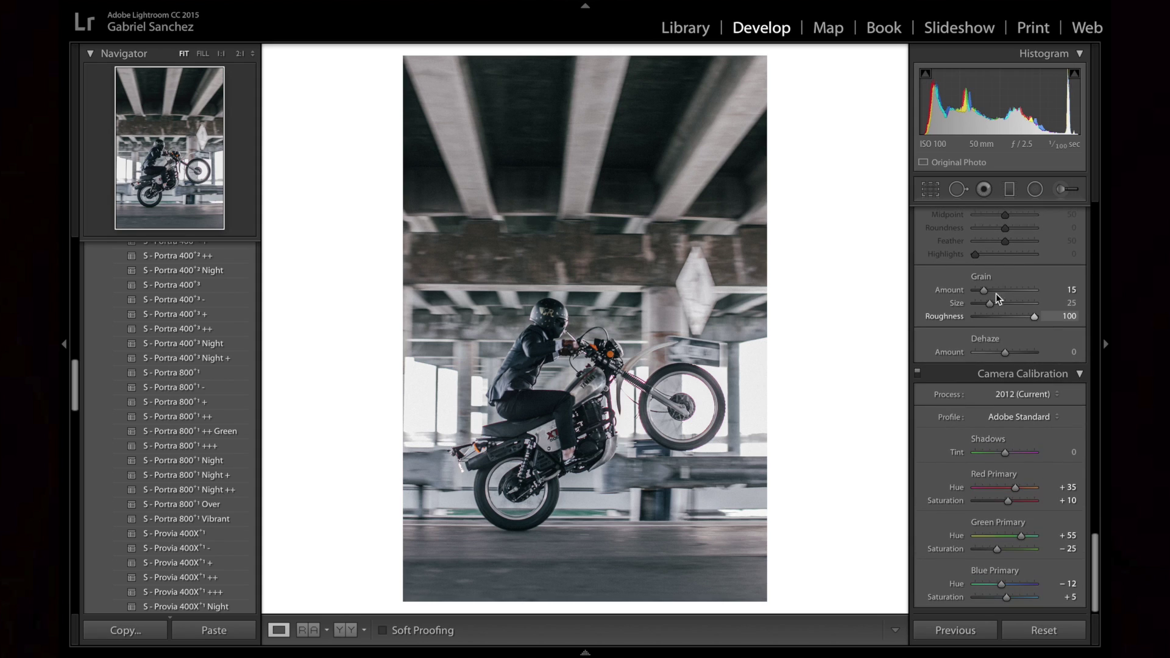
pyautogui.doubleClick(983, 290)
pyautogui.scroll(5, 993, 344)
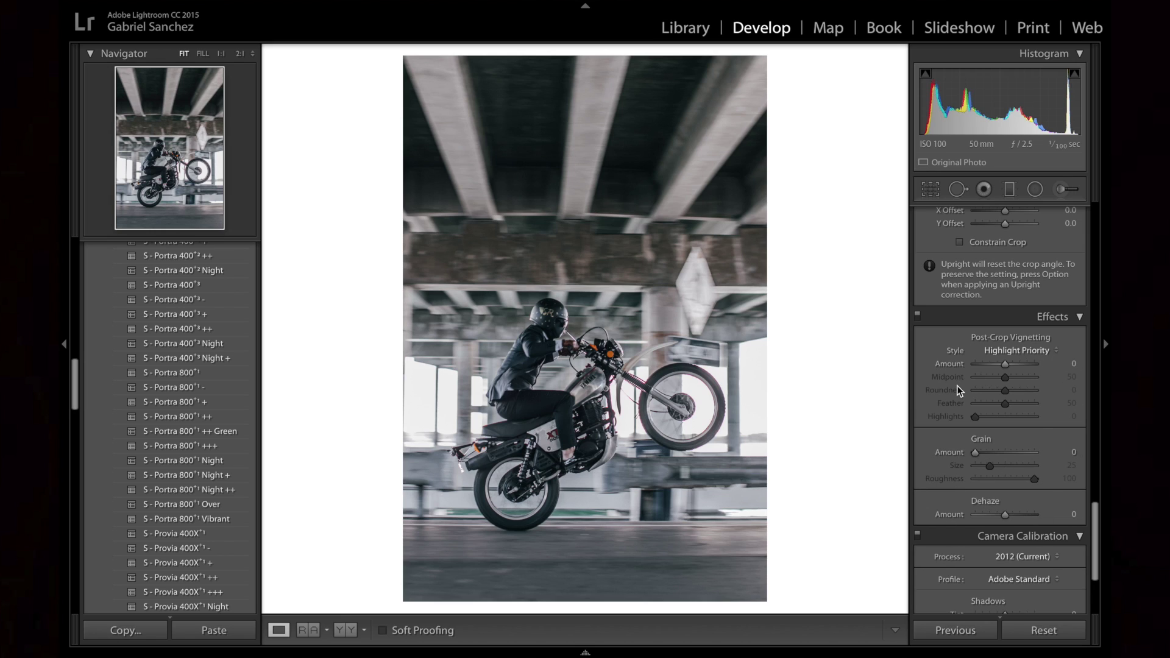
pyautogui.scroll(5, 957, 386)
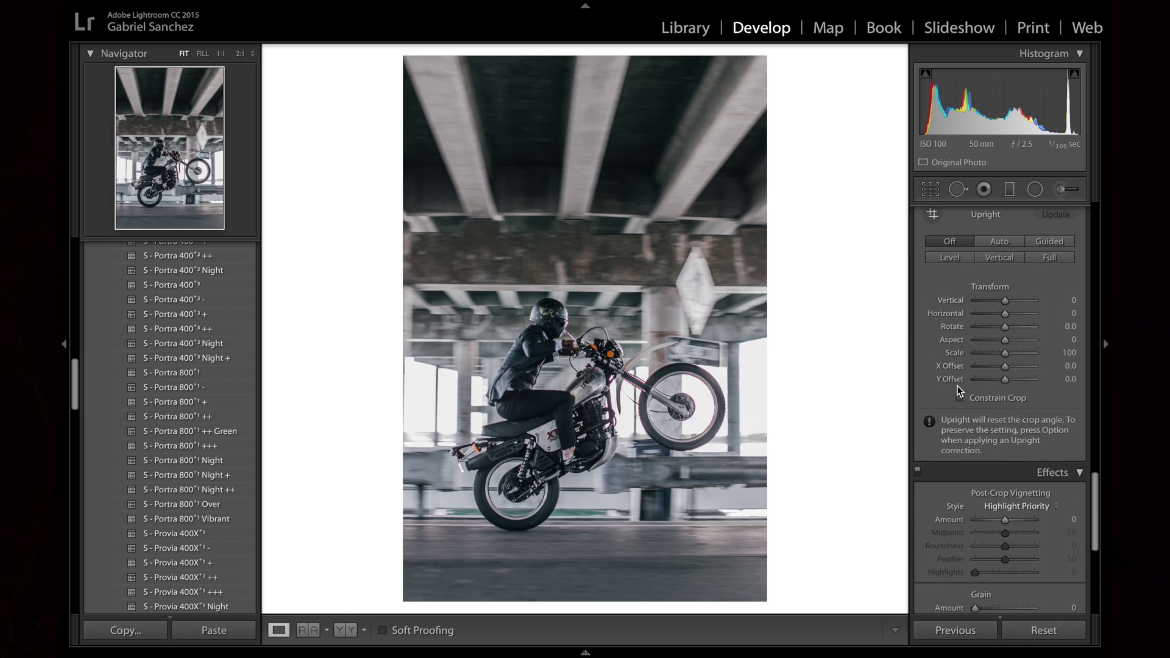
pyautogui.scroll(20, 958, 385)
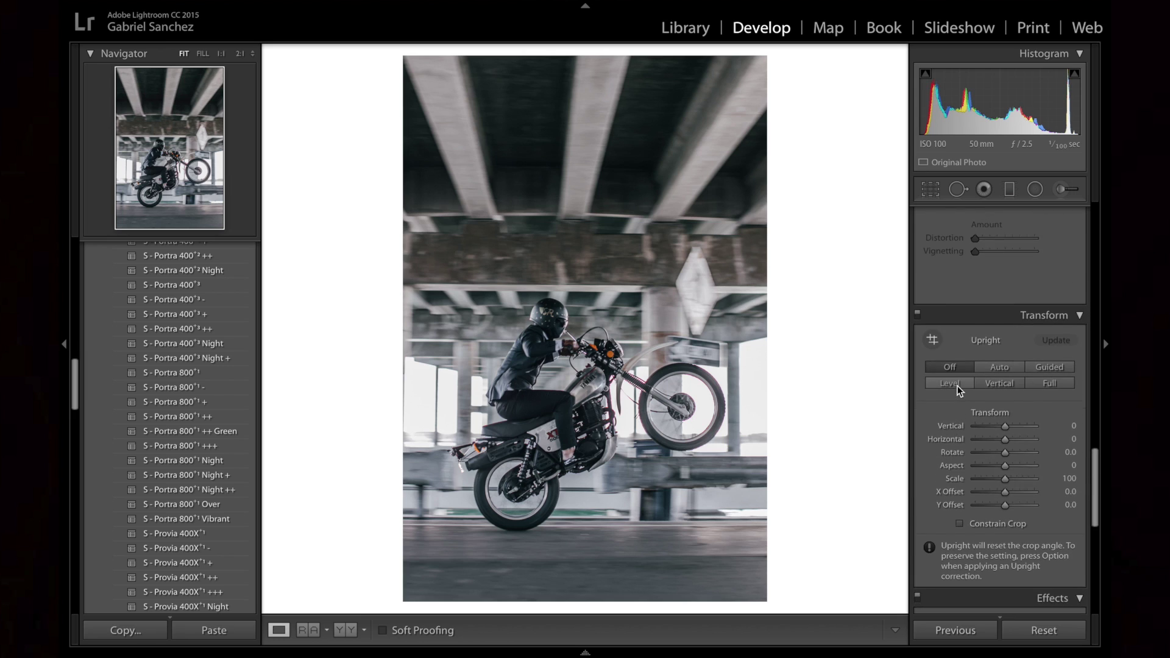
pyautogui.scroll(10, 957, 385)
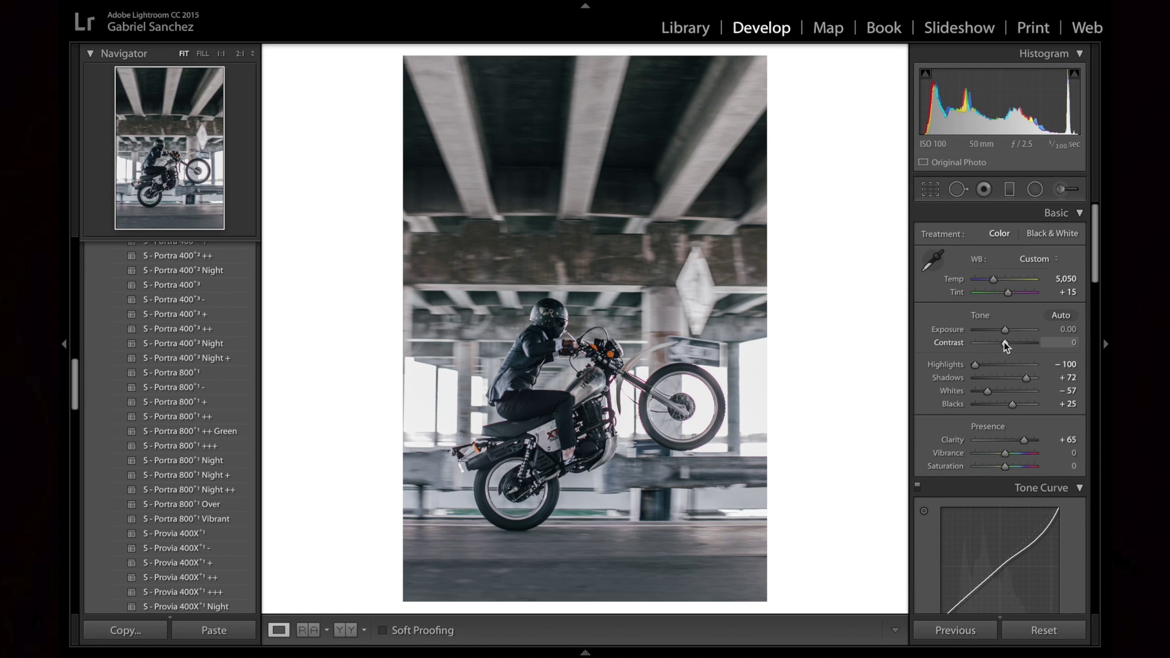
# Set Contrast to +15 and Clarity to +90, and lower Vibrance to −16
pyautogui.scroll(3, 1004, 343)
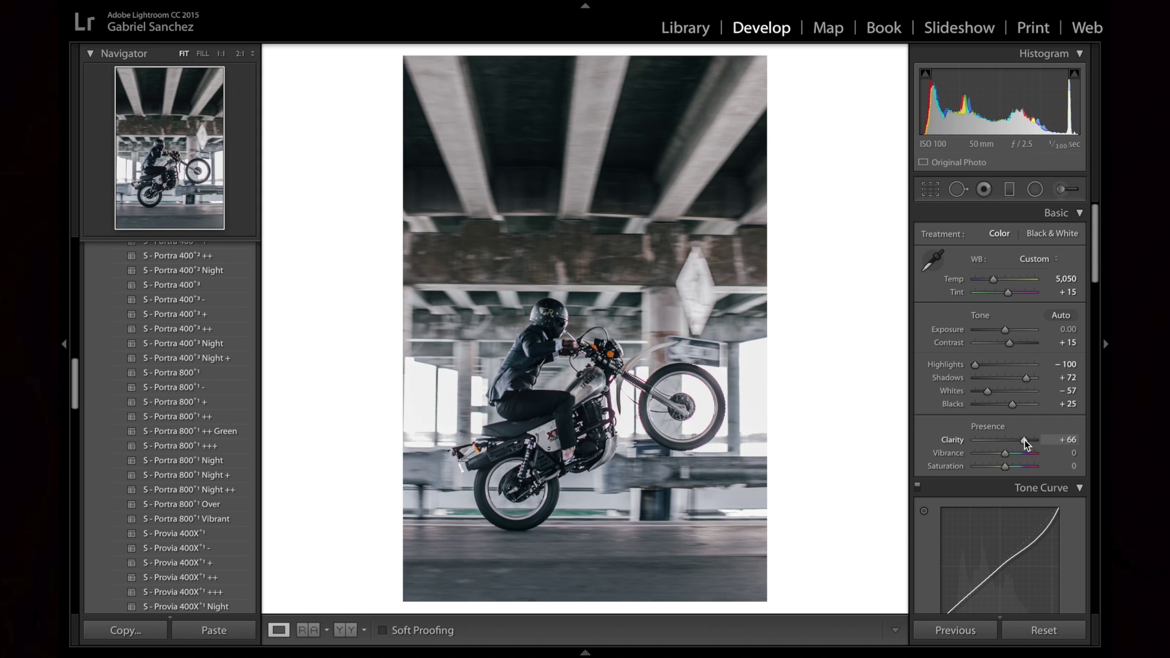
pyautogui.scroll(3, 1025, 440)
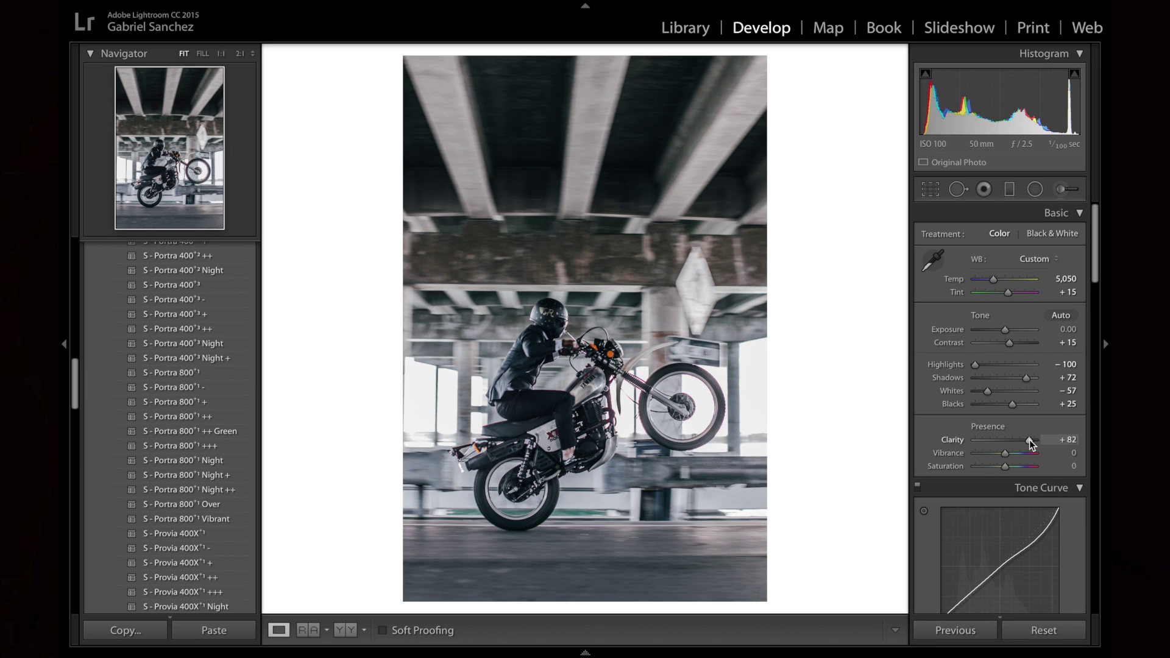
pyautogui.scroll(1, 1036, 441)
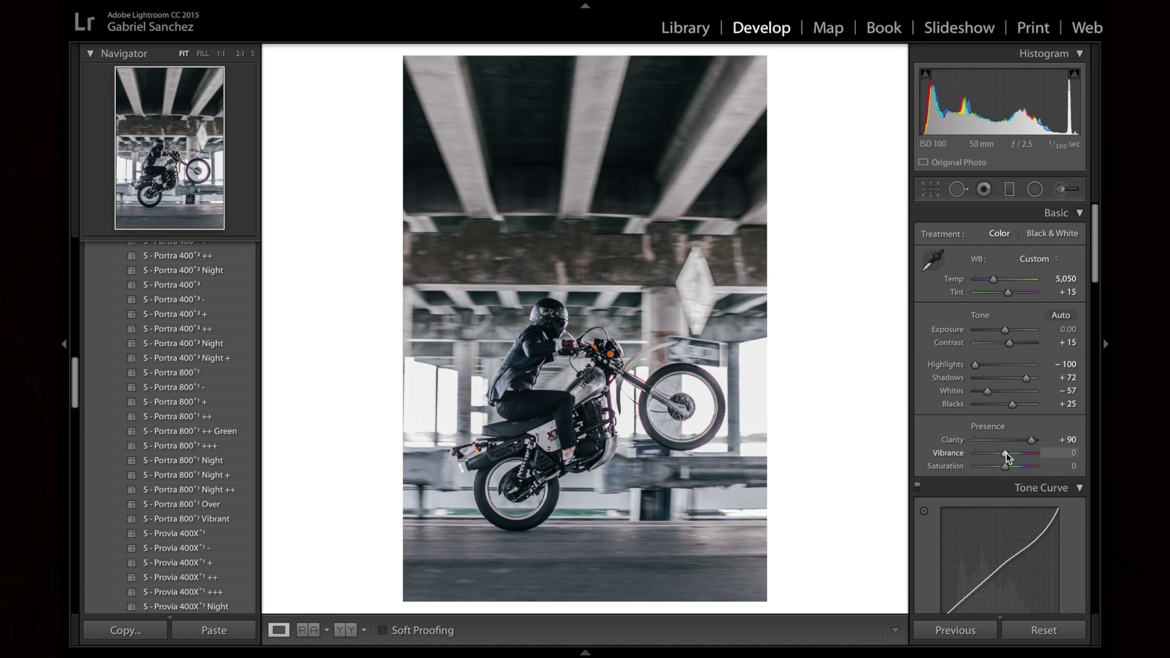
pyautogui.moveTo(1004, 452); pyautogui.dragTo(1001, 455)
pyautogui.moveTo(1001, 452); pyautogui.dragTo(1000, 453)
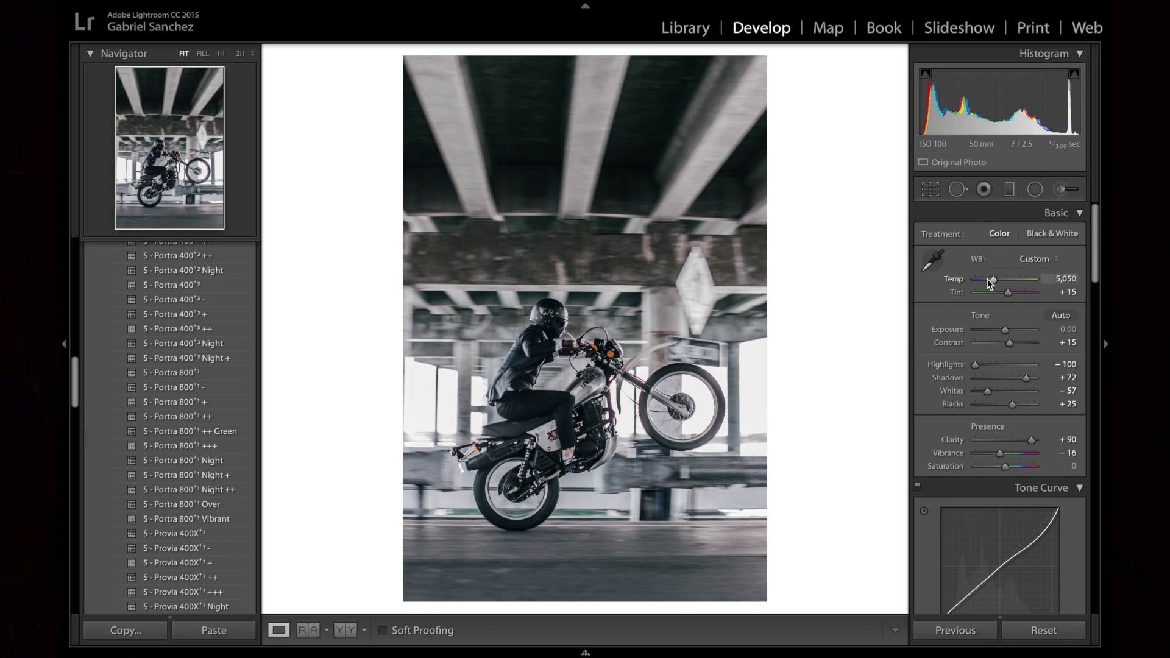
# Set Temp to 4,350 and Exposure to −0.20 in the Basic panel
pyautogui.press('Down')
pyautogui.press('Down')
pyautogui.press('Down')
pyautogui.press('Down')
pyautogui.press('Down')
pyautogui.press('Down')
pyautogui.press('Down')
pyautogui.press('Down')
pyautogui.press('Down')
pyautogui.press('Down')
pyautogui.press('Down')
pyautogui.press('Down')
pyautogui.press('Down')
pyautogui.press('Down')
pyautogui.press('Down')
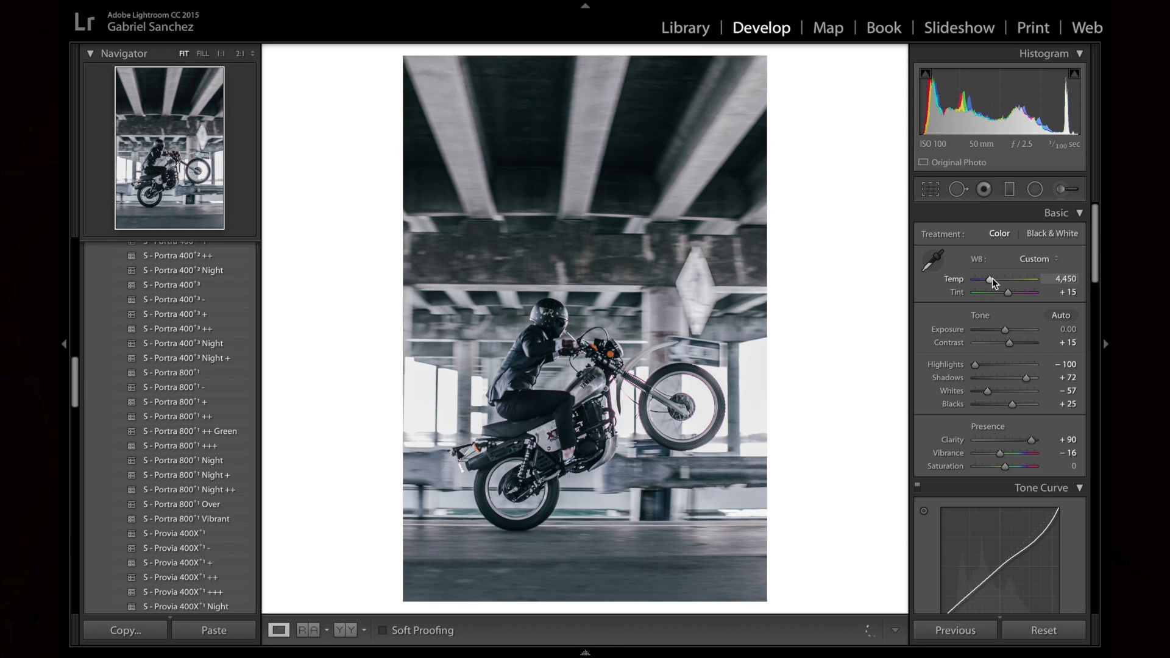
pyautogui.press('Up')
pyautogui.press('Up')
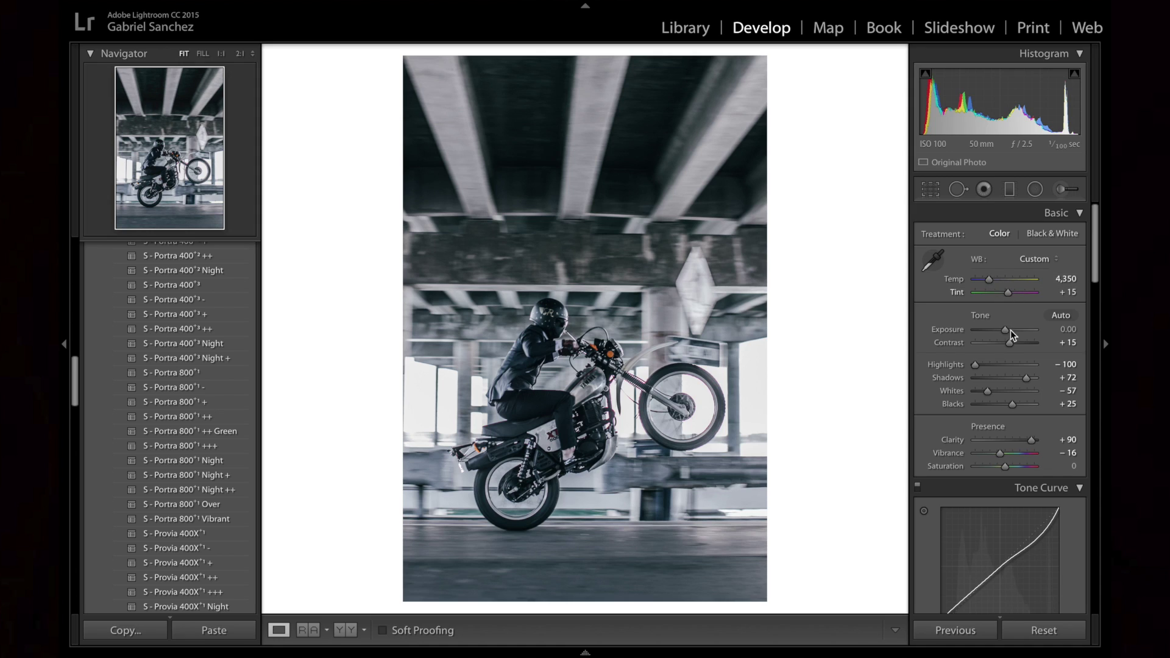
pyautogui.press('Down')
pyautogui.press('Down')
pyautogui.press('Down')
pyautogui.press('Down')
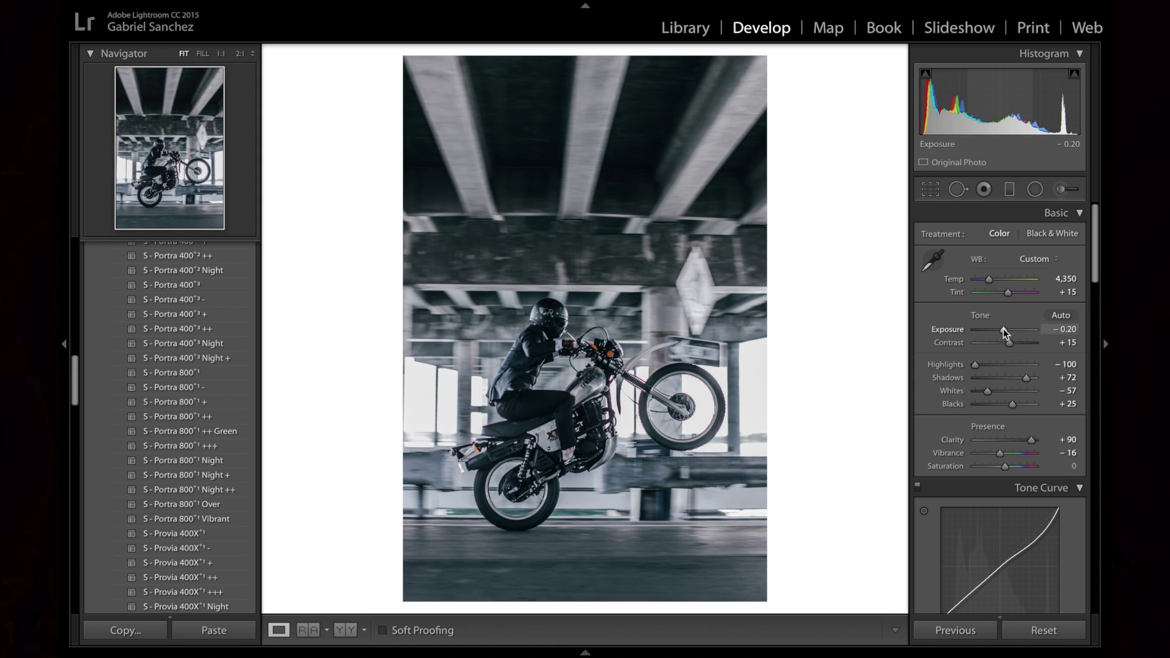
pyautogui.press('Down')
pyautogui.press('Down')
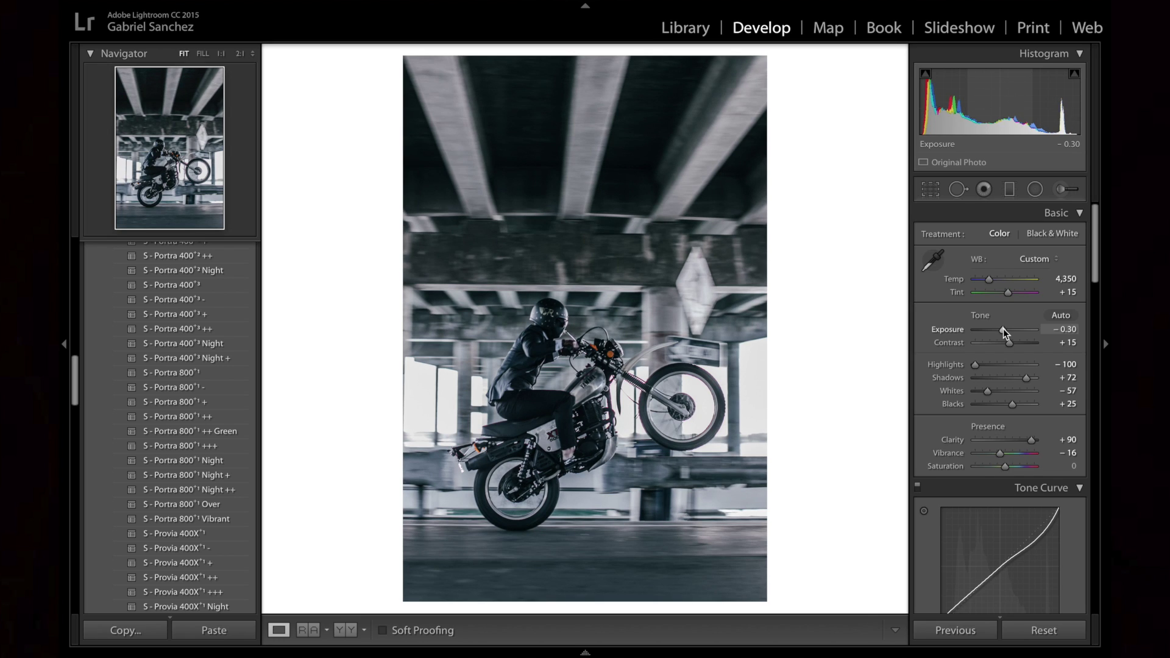
pyautogui.press('Up')
pyautogui.press('Up')
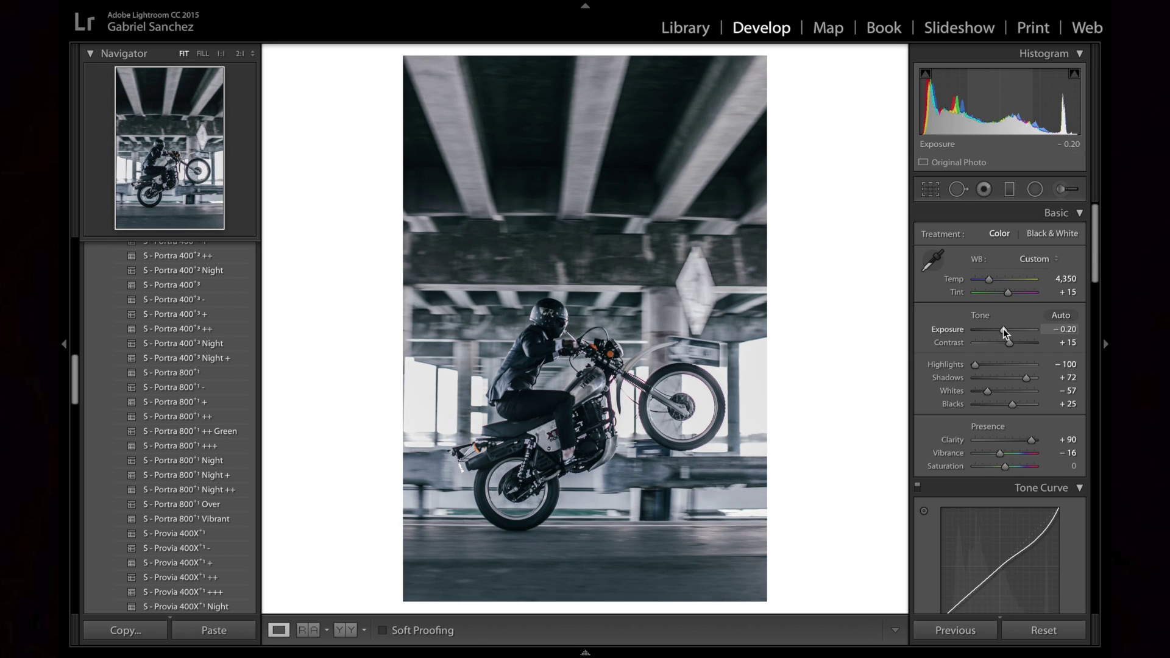
pyautogui.press('Down')
pyautogui.press('Down')
pyautogui.press('Up')
pyautogui.press('Up')
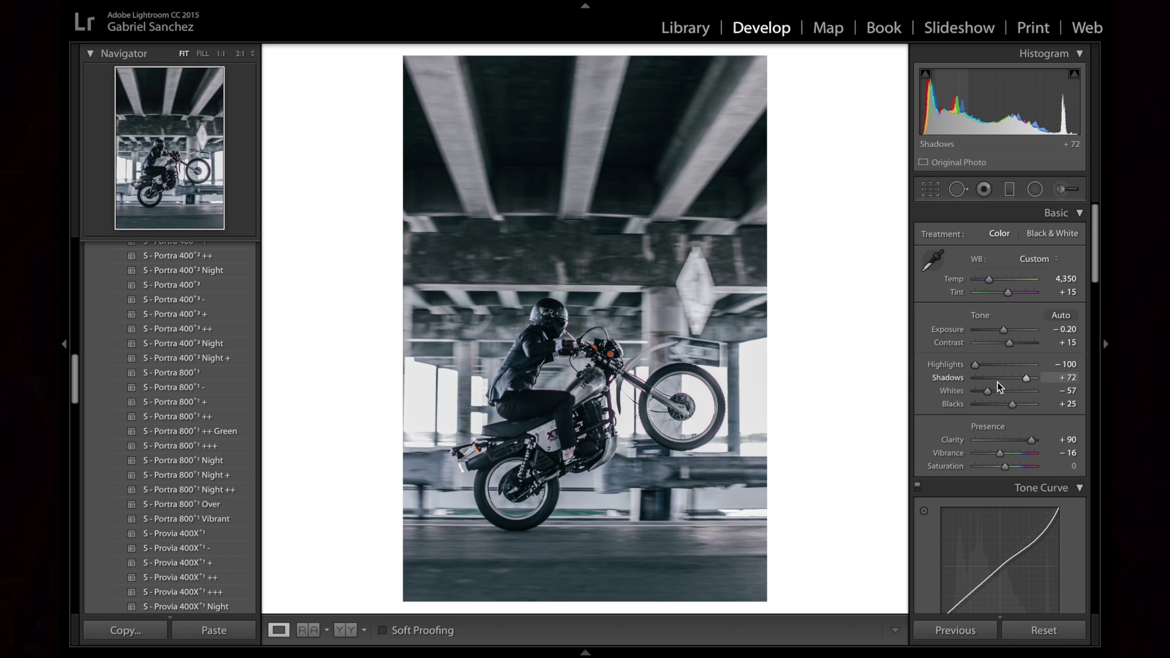
pyautogui.scroll(-2, 999, 386)
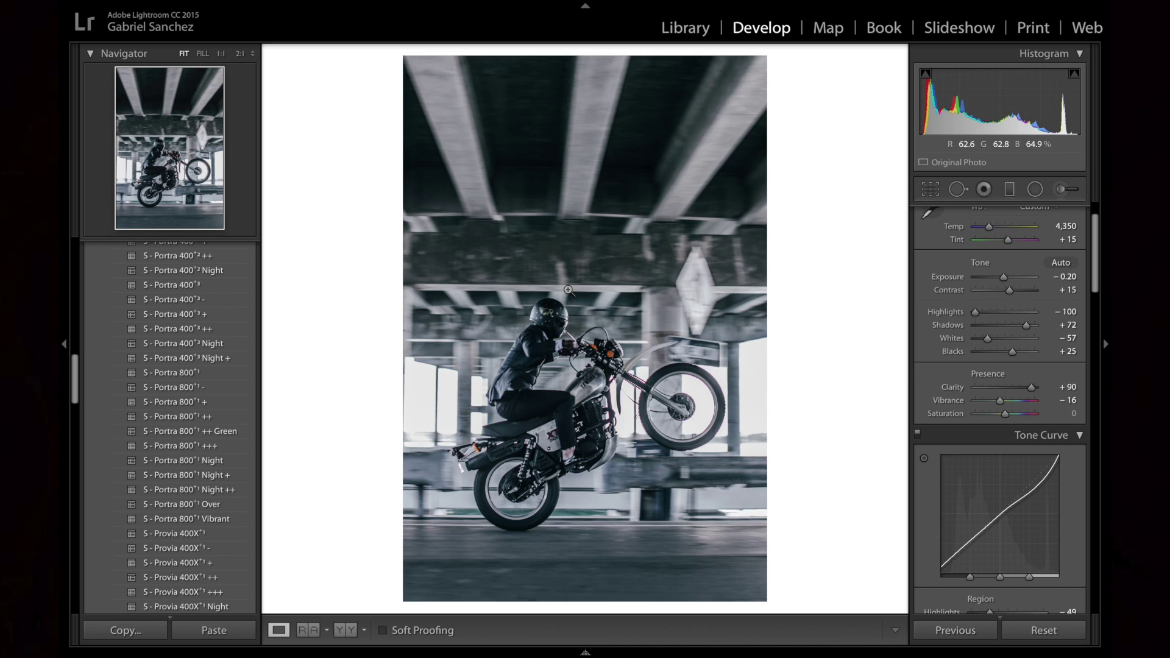
pyautogui.press('\\')
pyautogui.press('\\')
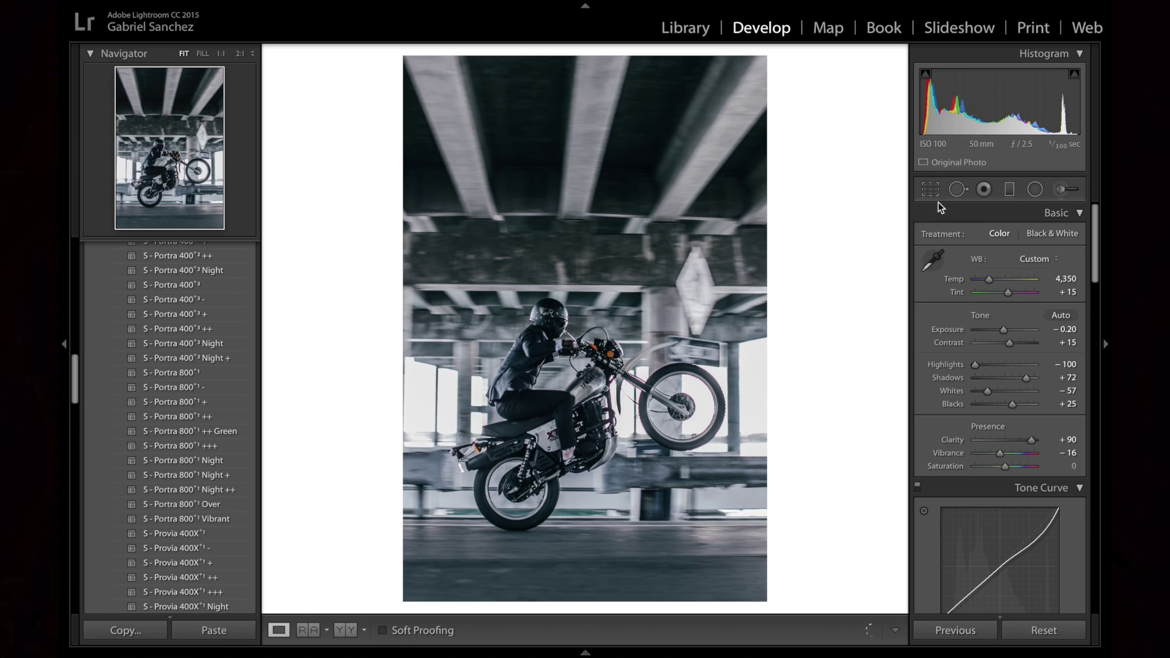
# Darken the bridge ceiling with a top gradient: Exposure −0.70, Highlights −52, Blacks −14
pyautogui.click(1007, 189)
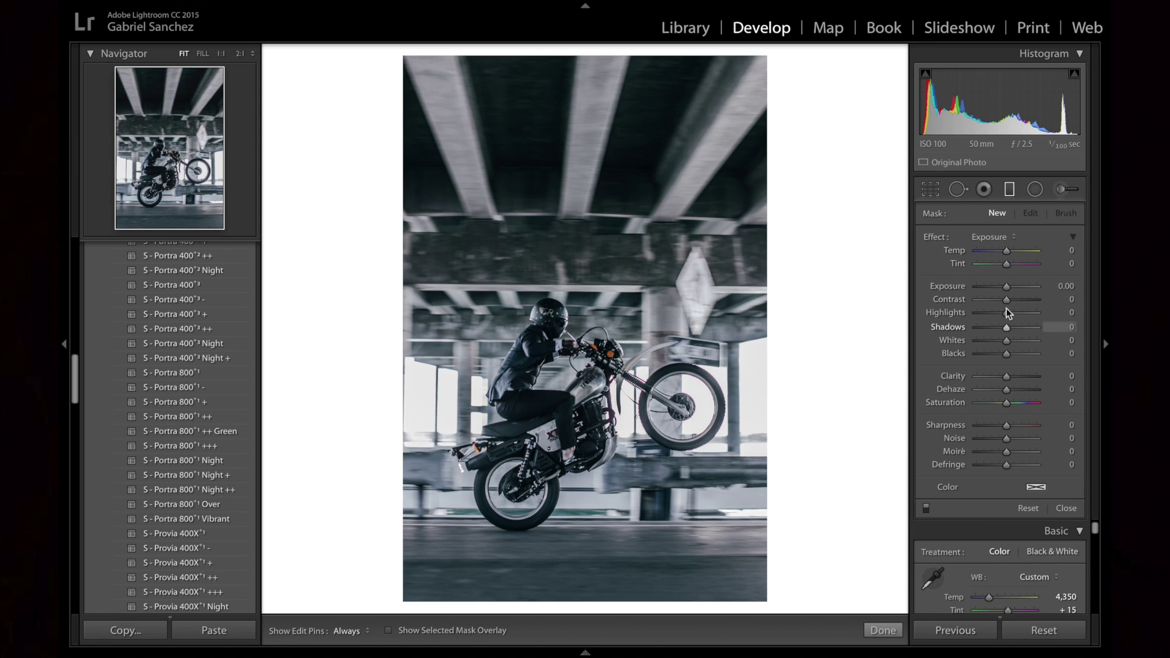
pyautogui.click(1004, 286)
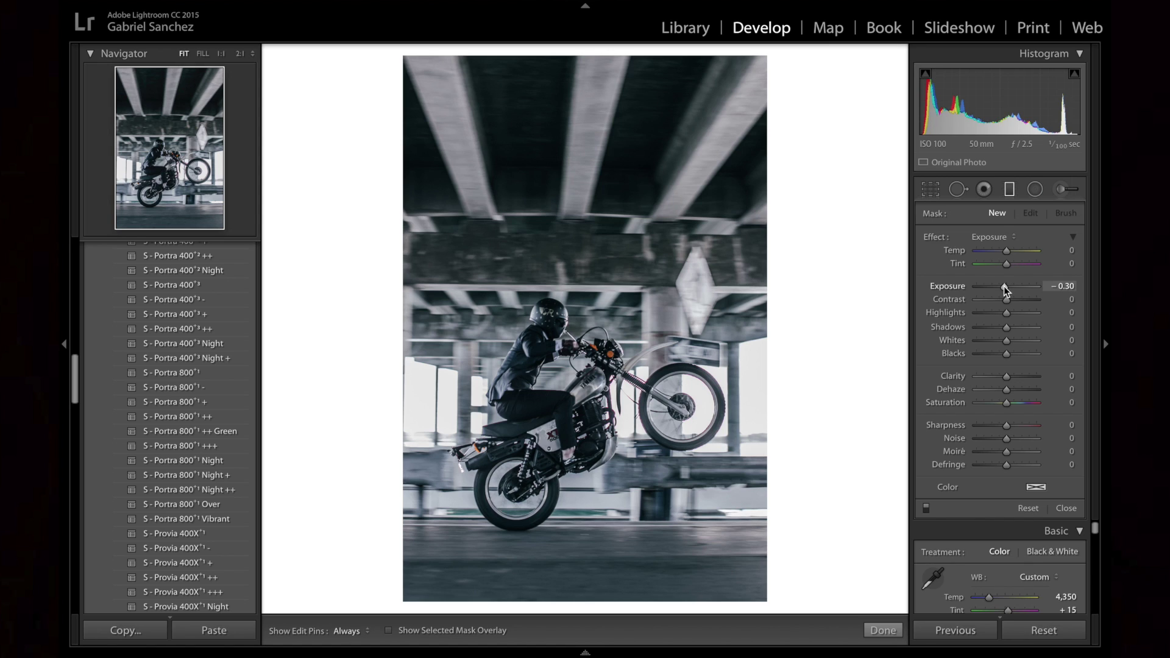
pyautogui.moveTo(562, 118); pyautogui.dragTo(559, 302)
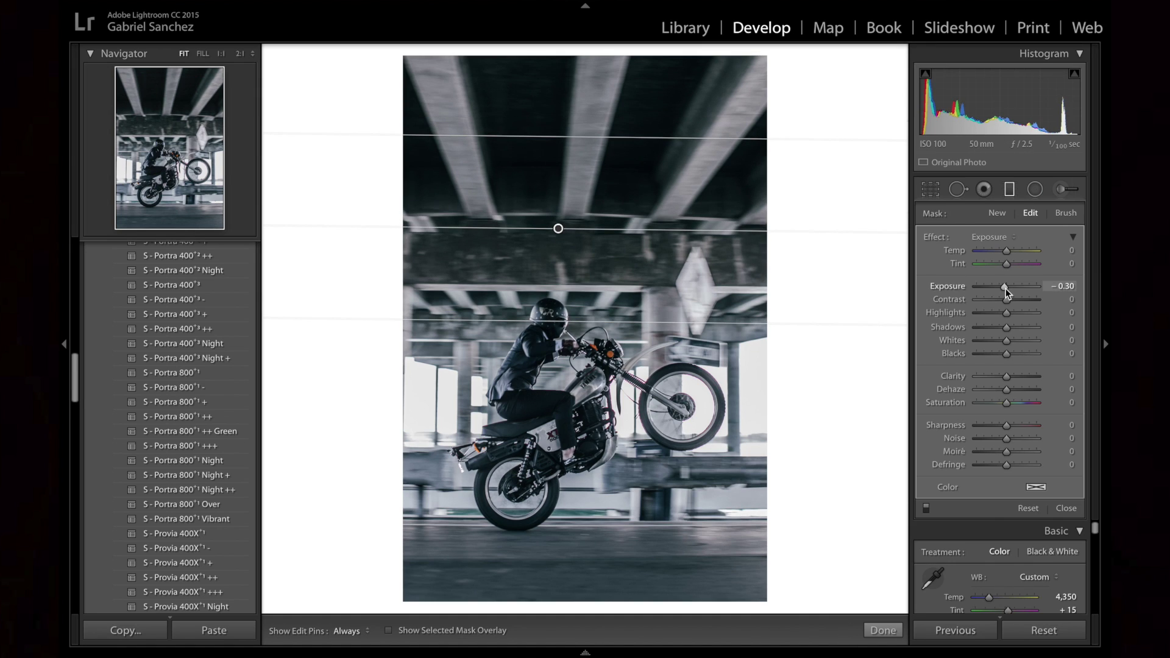
pyautogui.press('Down')
pyautogui.press('Down')
pyautogui.press('Down')
pyautogui.press('Down')
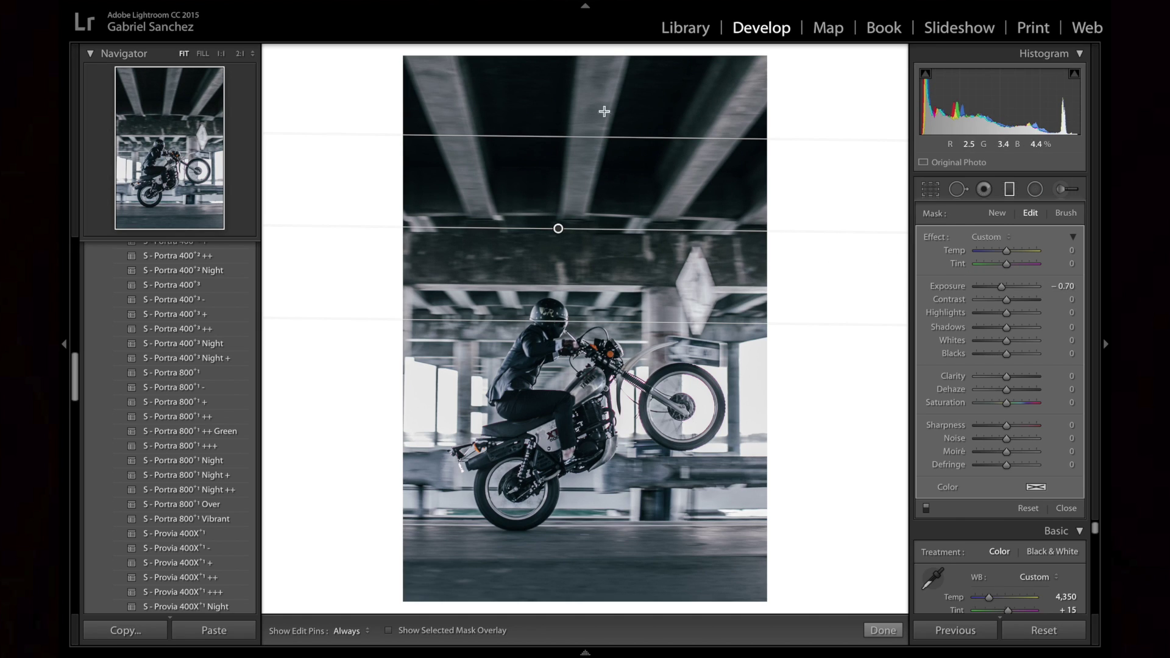
pyautogui.moveTo(558, 228); pyautogui.dragTo(559, 251)
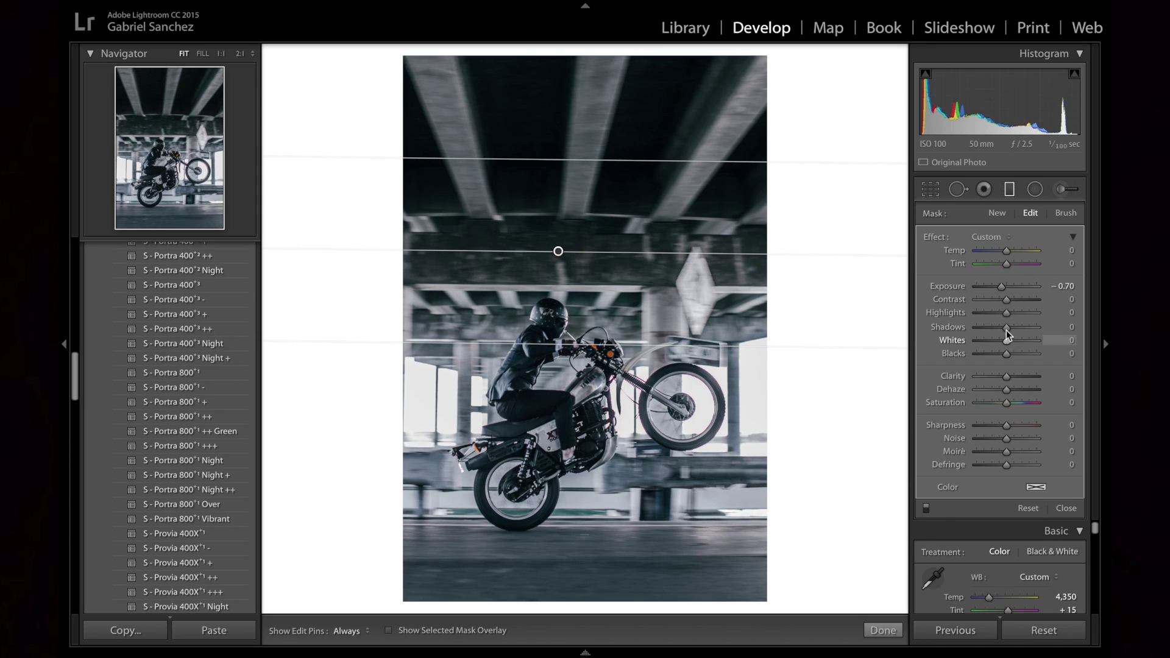
pyautogui.moveTo(1007, 323); pyautogui.dragTo(994, 324)
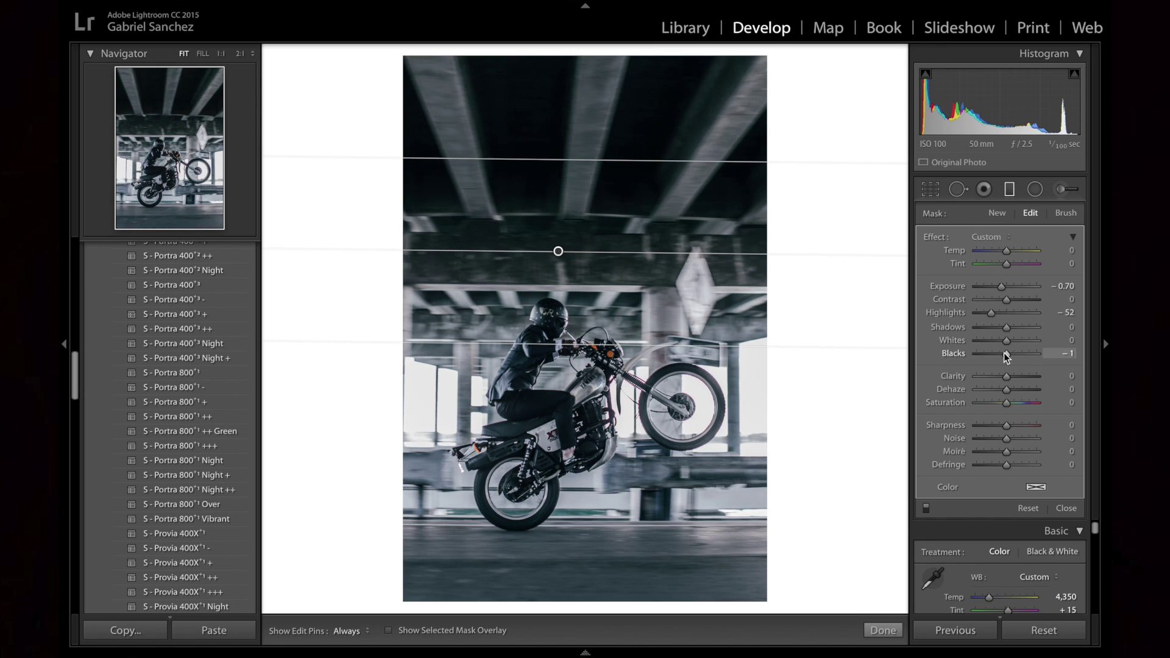
pyautogui.moveTo(1007, 357); pyautogui.dragTo(1003, 357)
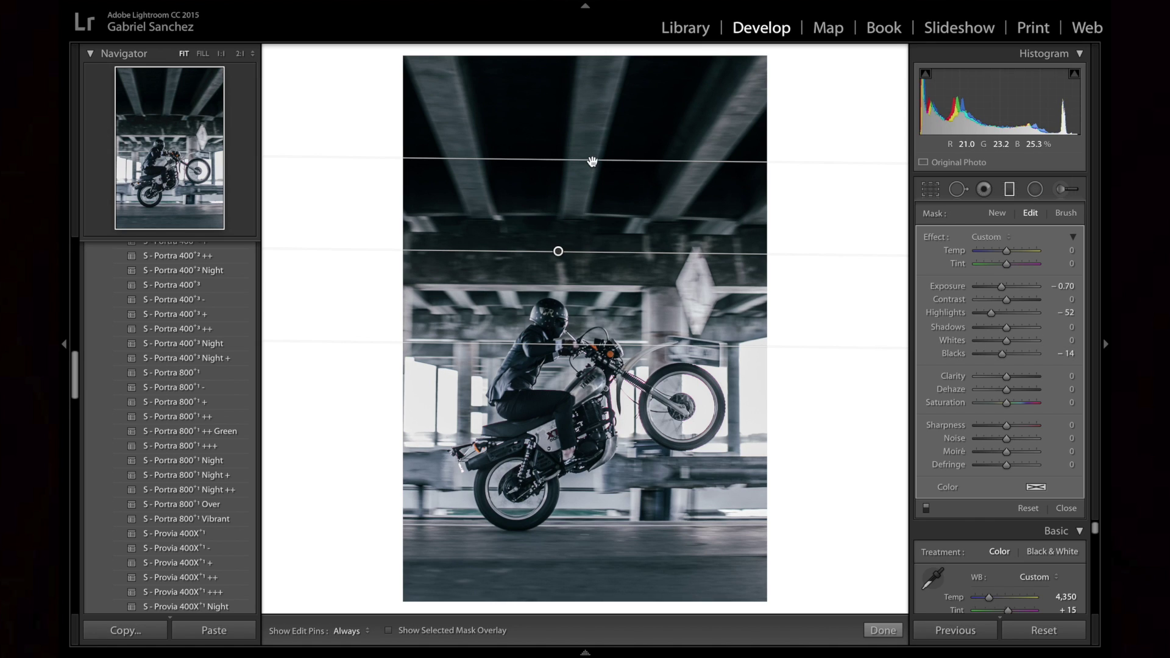
pyautogui.moveTo(589, 154); pyautogui.dragTo(586, 129)
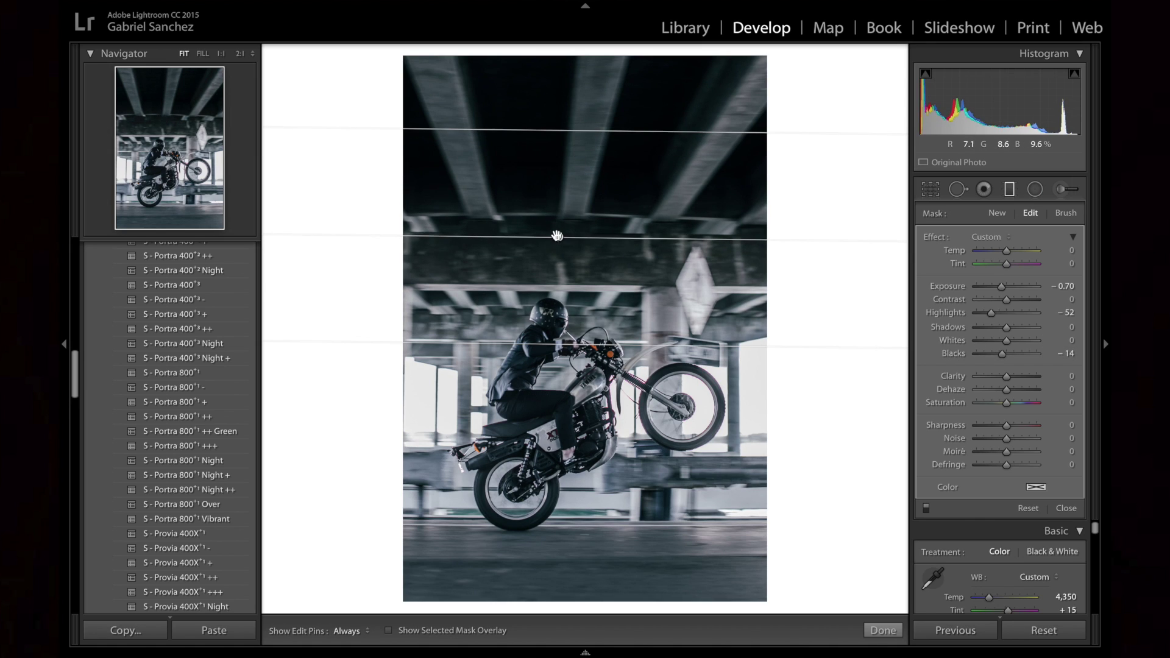
# Place a second darkening gradient lower over the bottom road, then click Done
pyautogui.moveTo(549, 561); pyautogui.dragTo(547, 439)
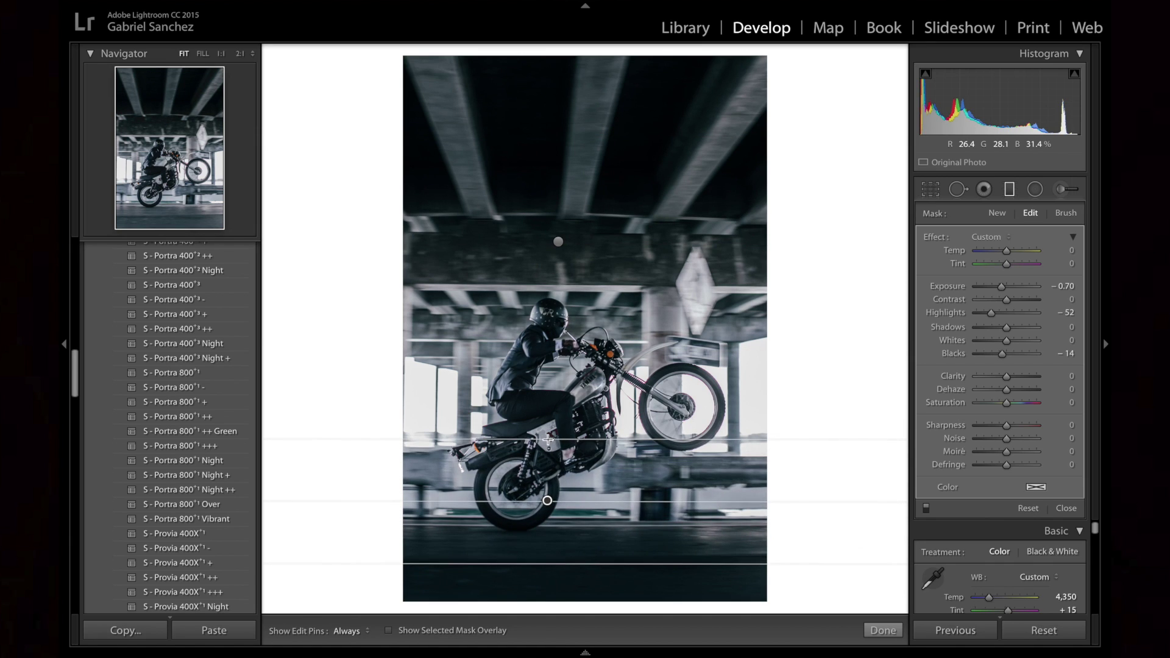
pyautogui.moveTo(554, 567); pyautogui.dragTo(552, 585)
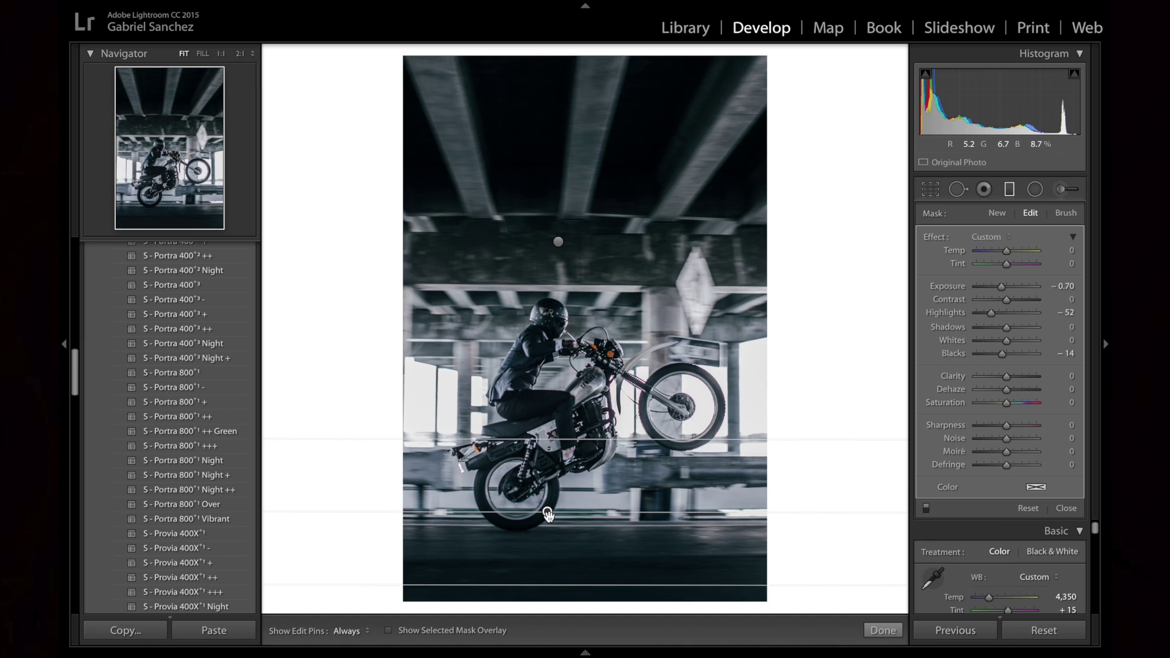
pyautogui.moveTo(548, 511); pyautogui.dragTo(582, 518)
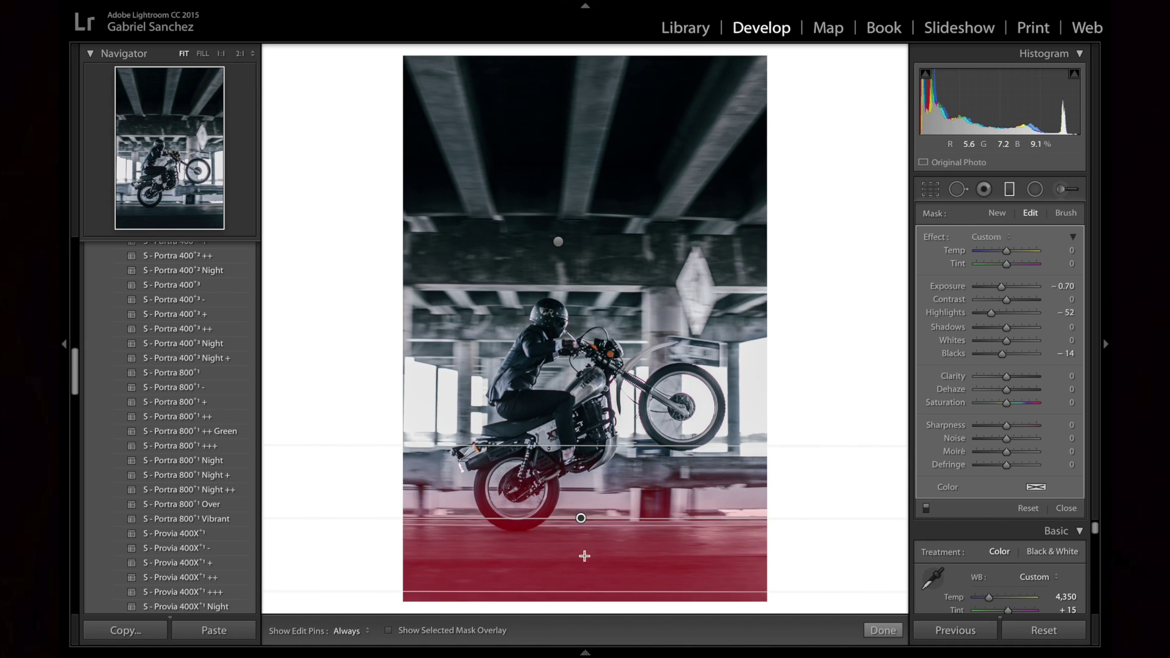
pyautogui.moveTo(581, 519); pyautogui.dragTo(578, 559)
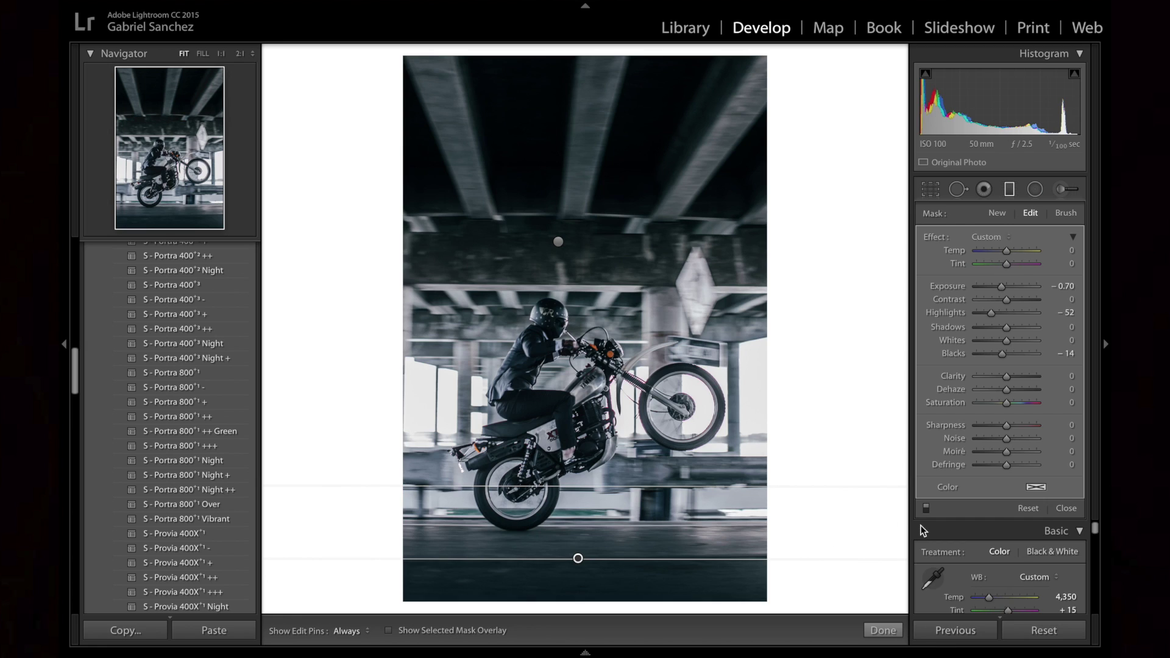
pyautogui.click(884, 630)
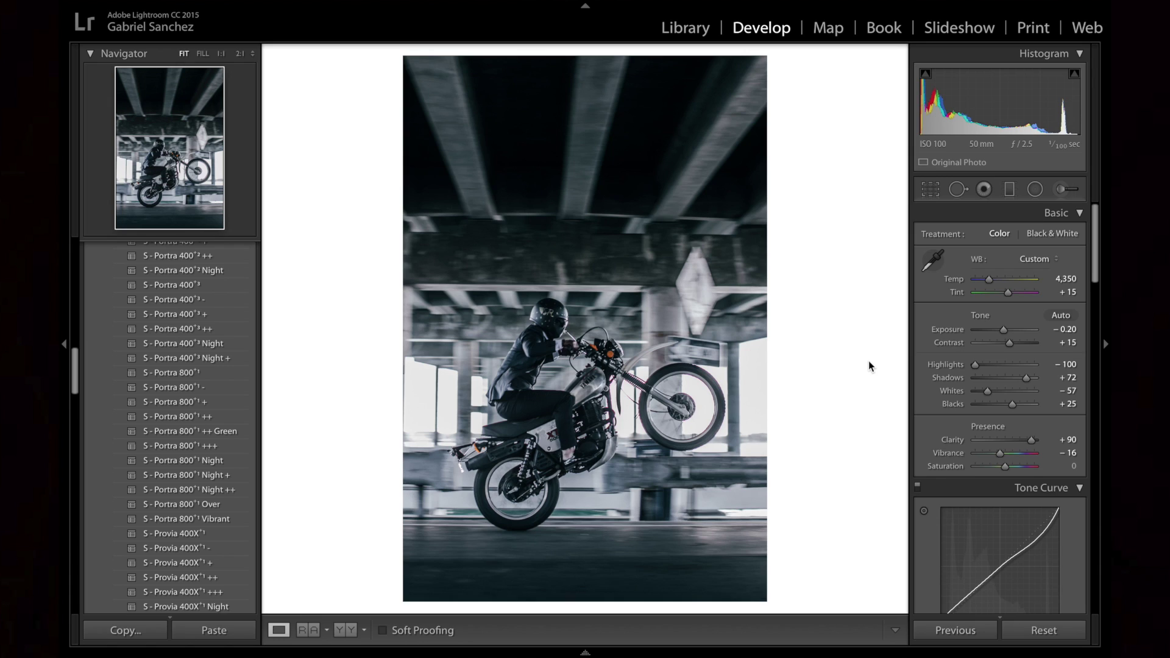
pyautogui.press('\\')
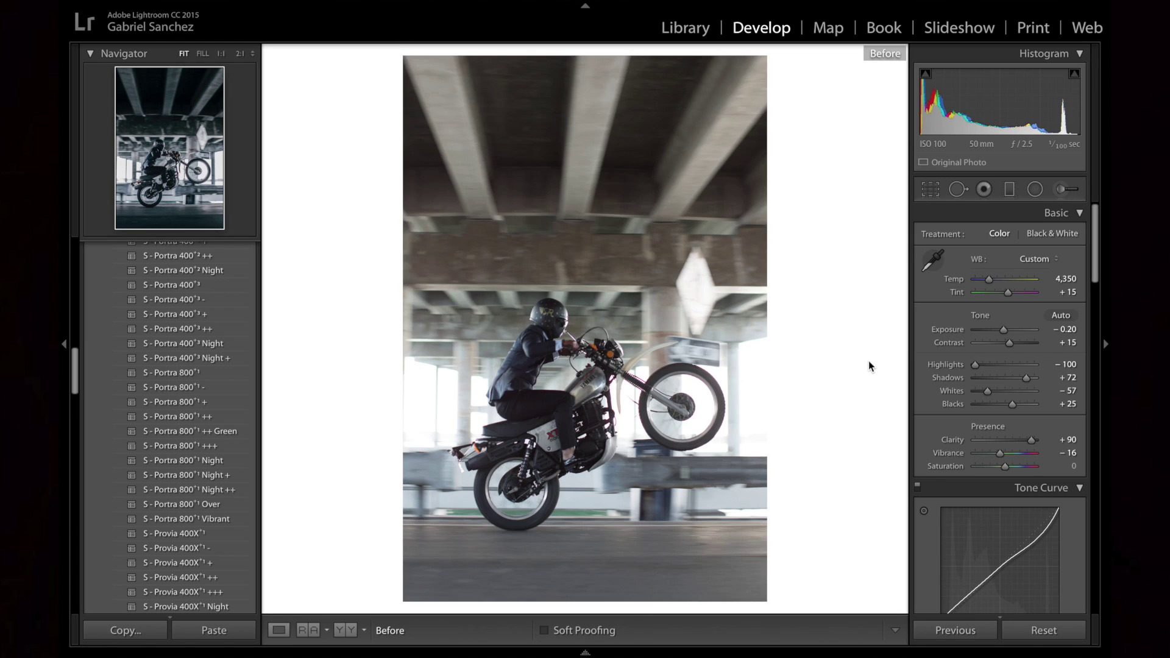
pyautogui.press('\\')
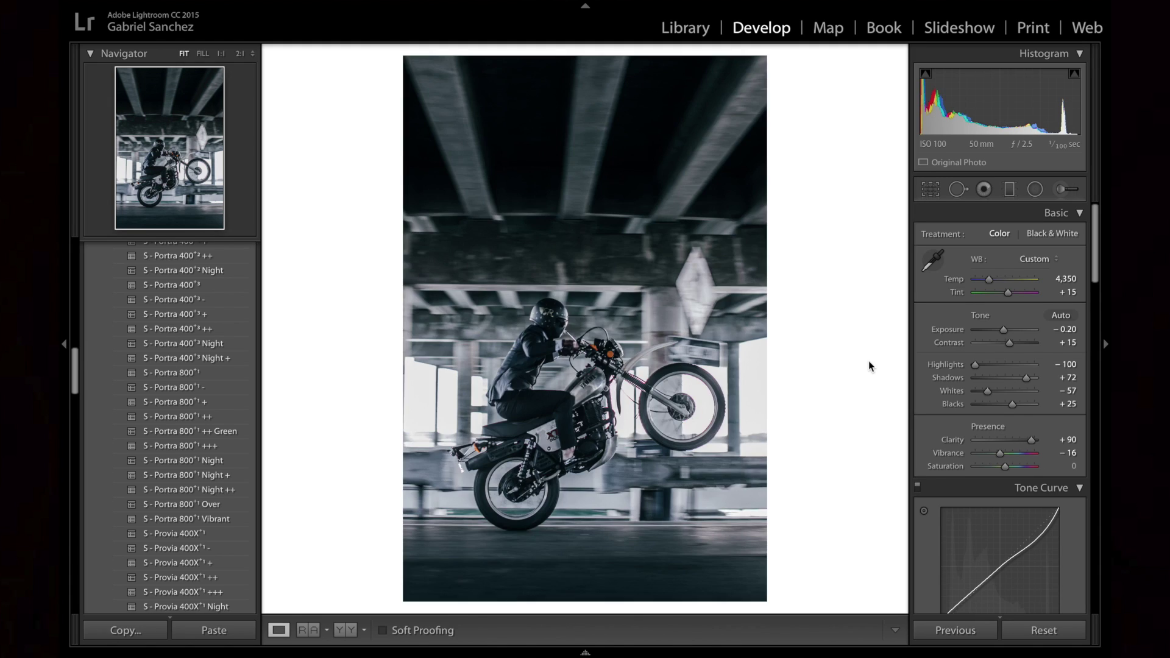